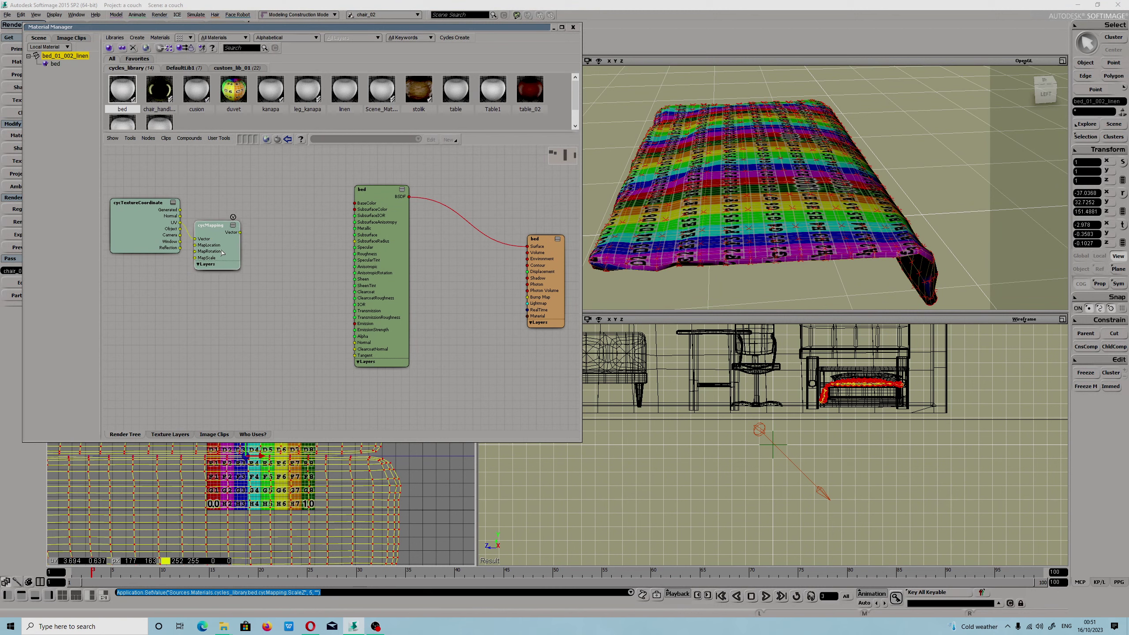
Step: Add a cycImageTexture node to the bed material beside the mapping node and feed it the mapping's vector output
left_click_drag(213, 250, 213, 237)
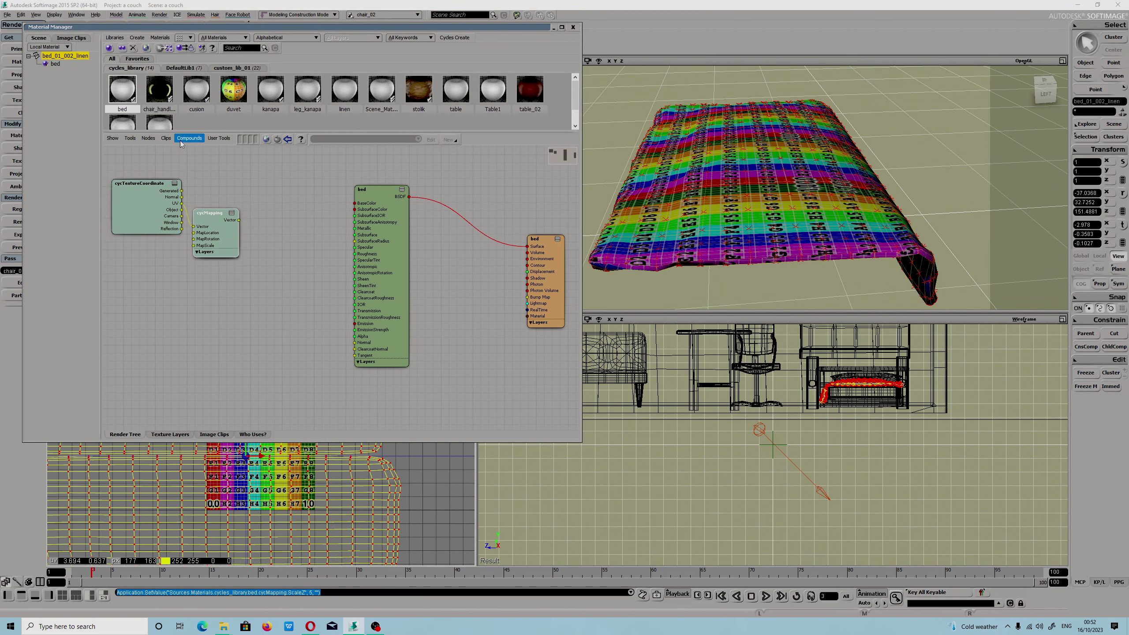
left_click(147, 139)
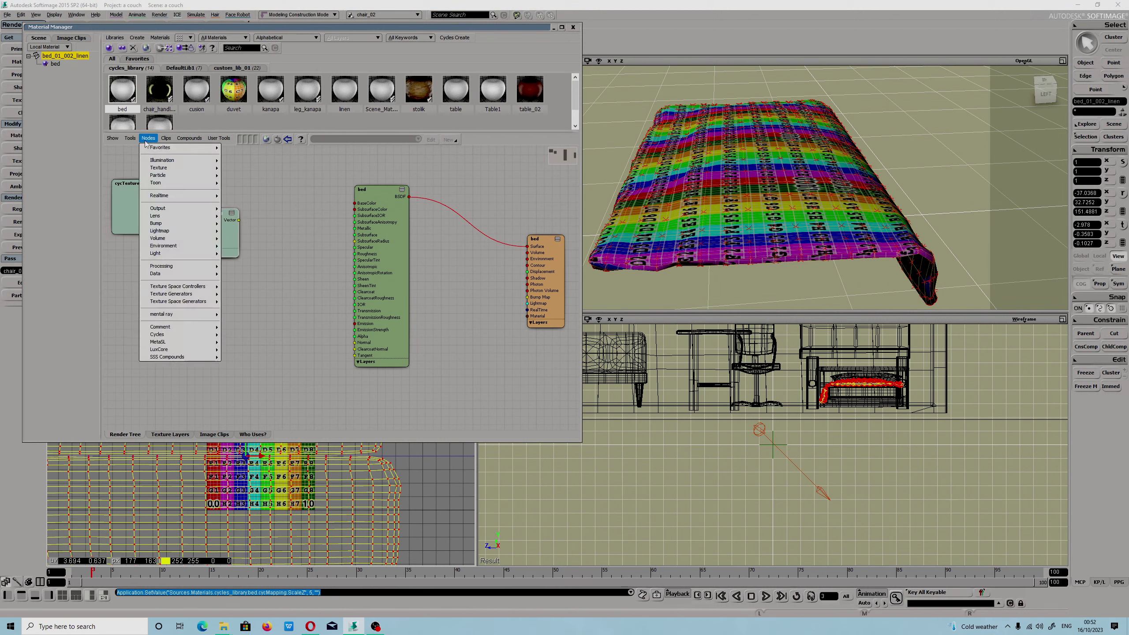
mouse_move(178, 334)
mouse_move(249, 387)
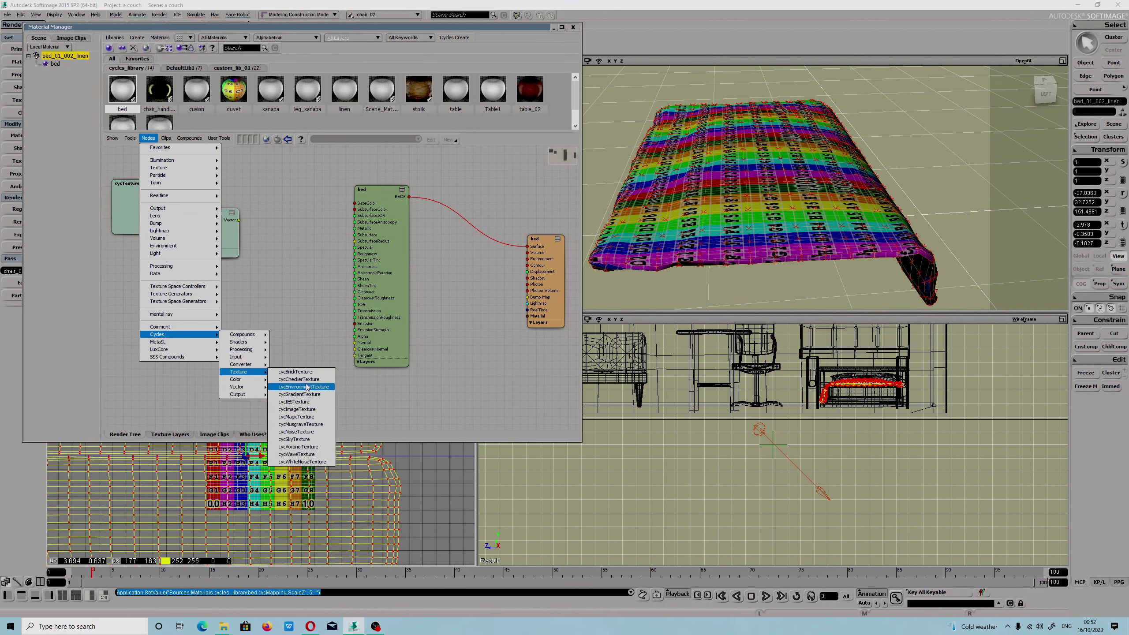
left_click(307, 409)
left_click_drag(378, 299, 293, 252)
left_click(303, 242)
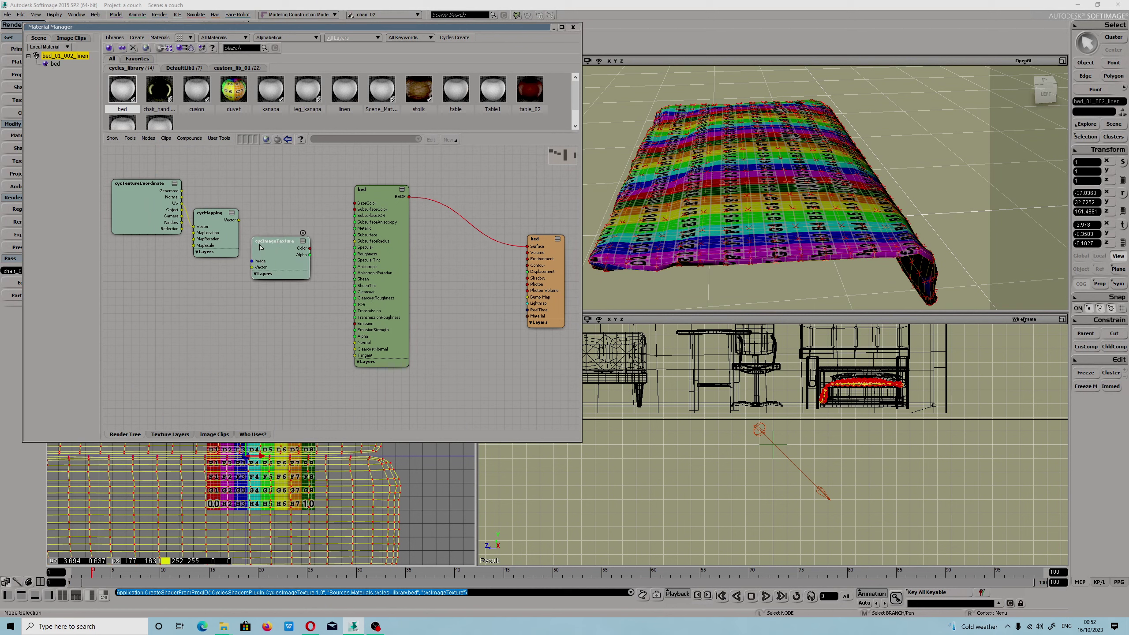
mouse_move(261, 248)
left_mouse_down()
mouse_move(263, 239)
mouse_move(256, 262)
mouse_move(277, 256)
left_mouse_up()
Step: Load fabric_pattern_07_col_03_2k.jpg from the fabric_pattern_07_2k textures folder into the image texture node and connect its Color output to the shader's BaseColor
double_click(276, 236)
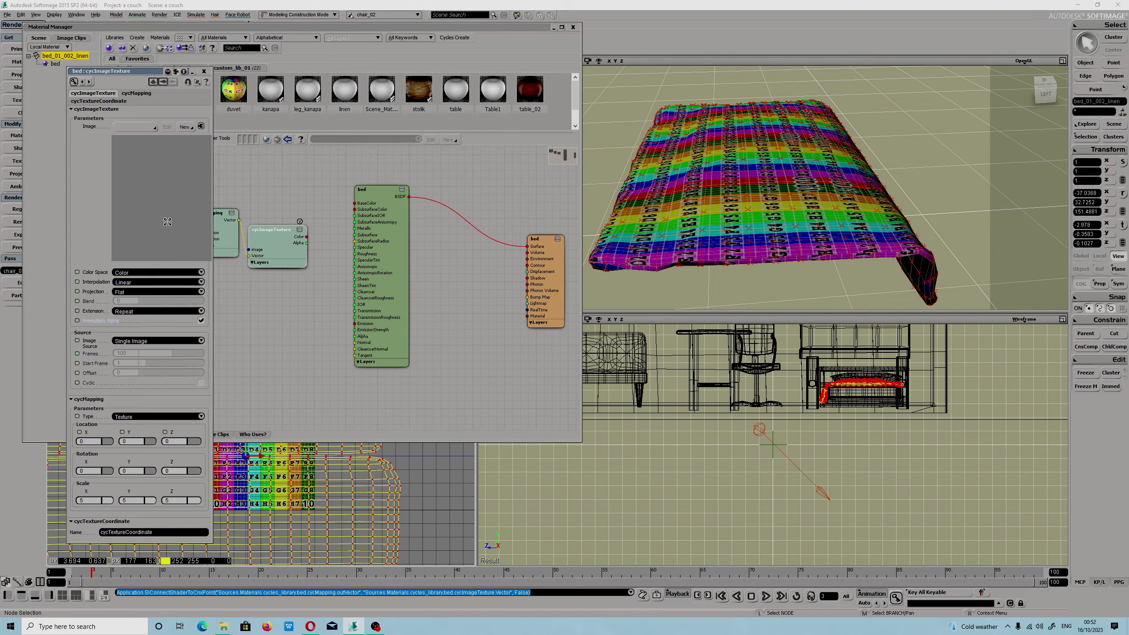
left_click(185, 126)
left_click(199, 138)
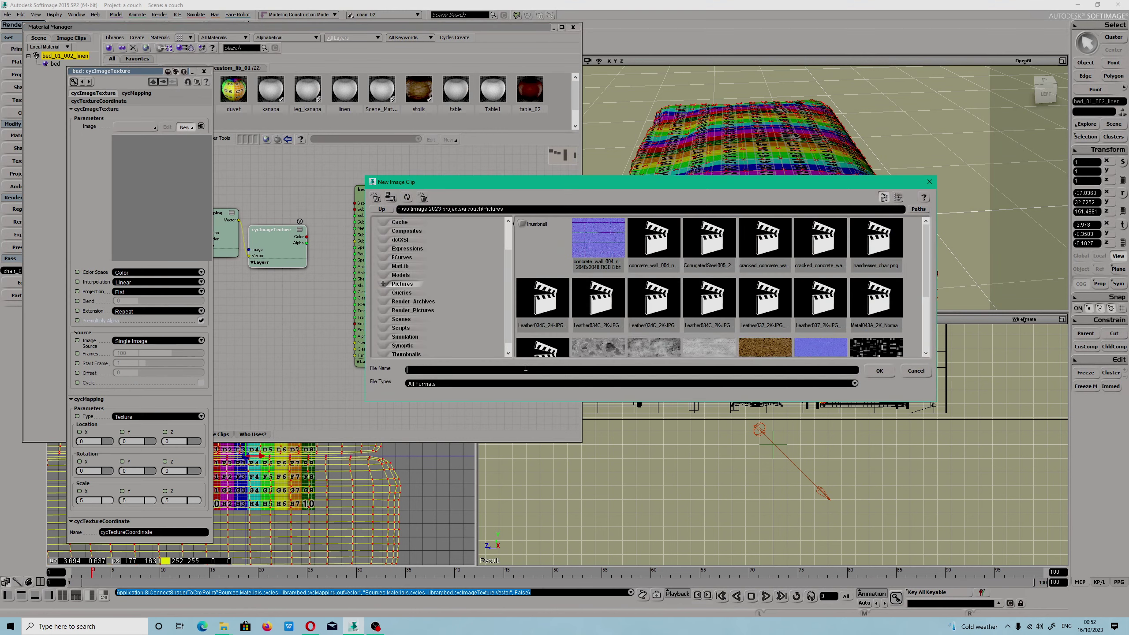
right_click(528, 370)
left_click(549, 408)
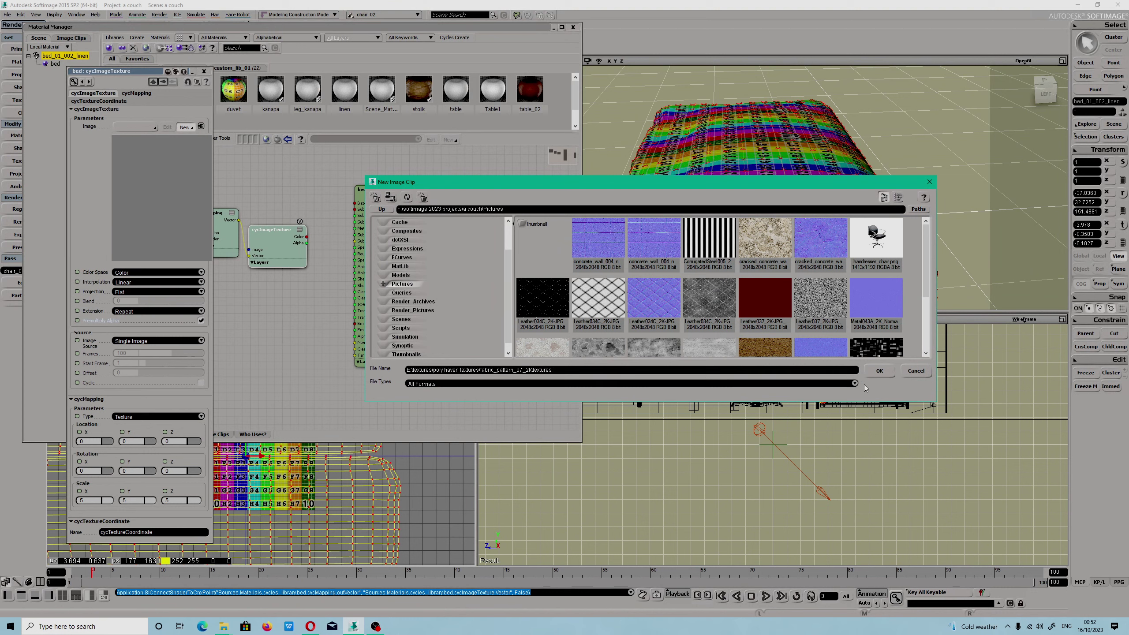
left_click(880, 371)
left_click(667, 243)
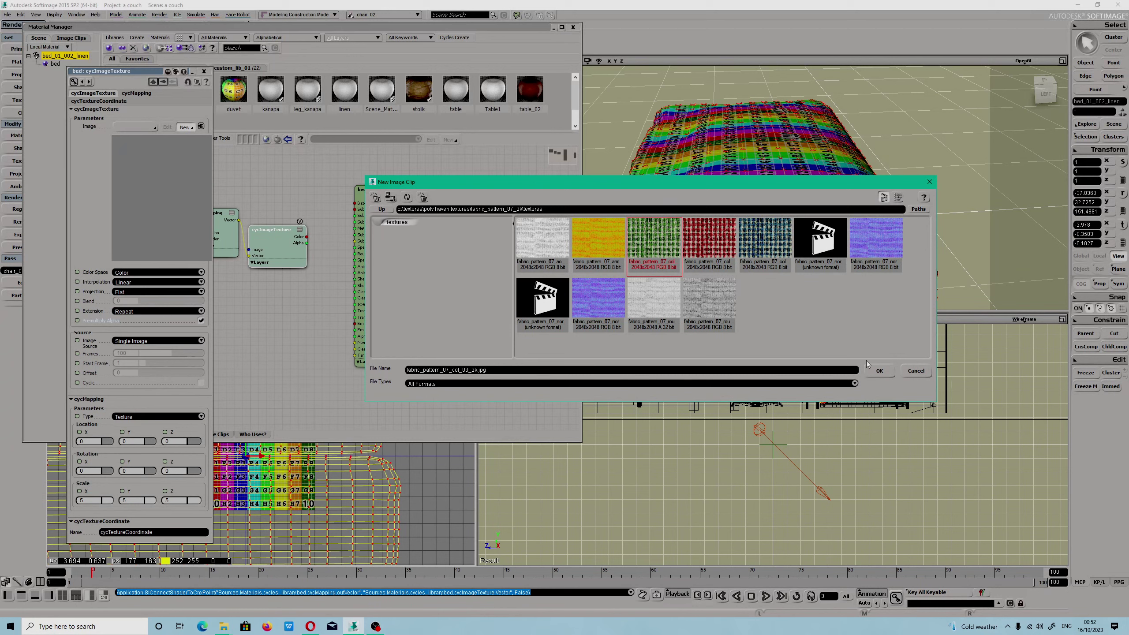
left_click(878, 371)
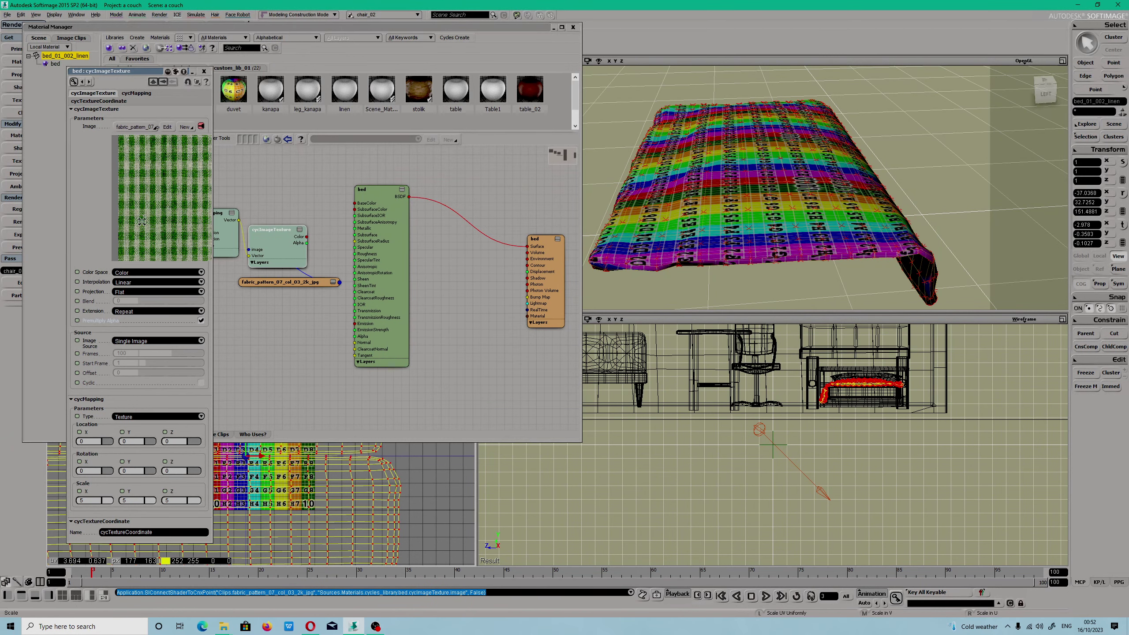
left_click(204, 72)
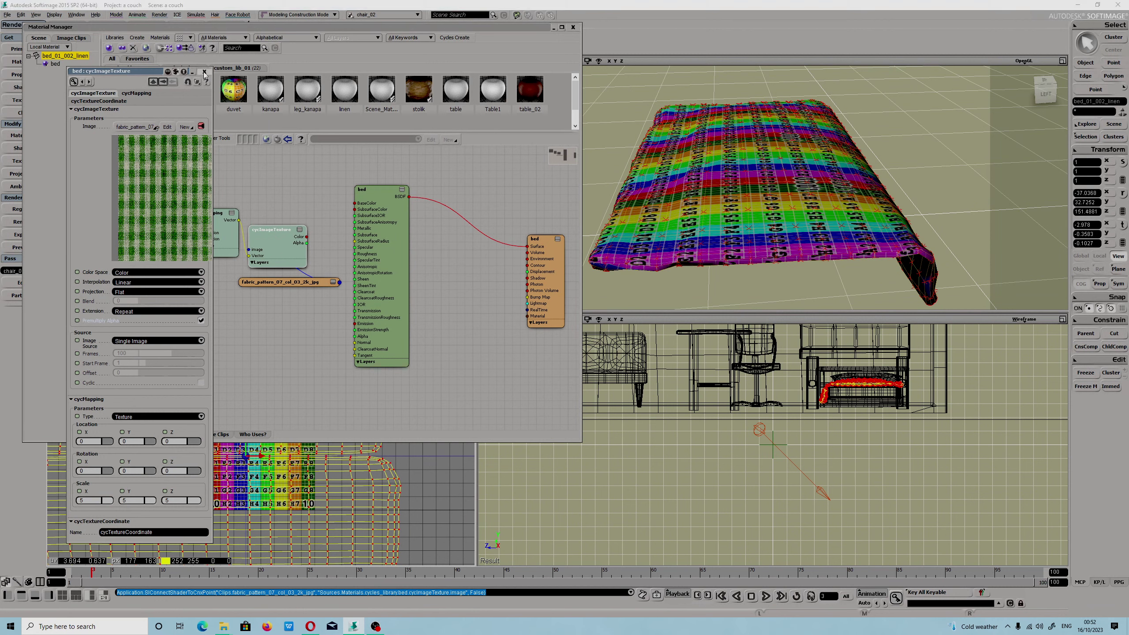
left_click_drag(307, 236, 354, 204)
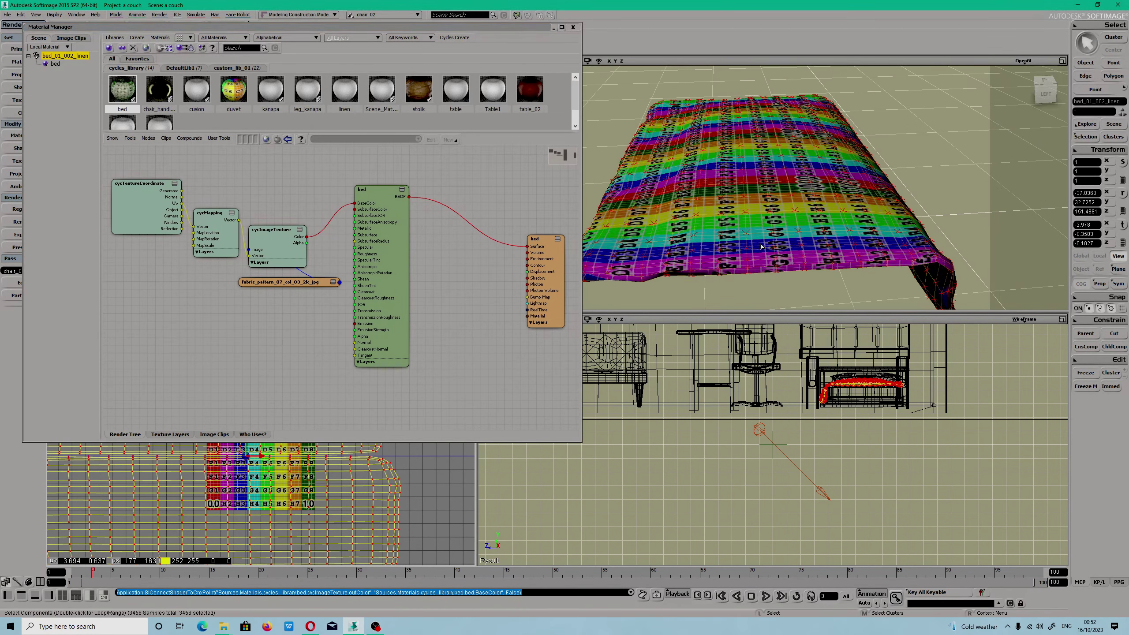
left_click(554, 29)
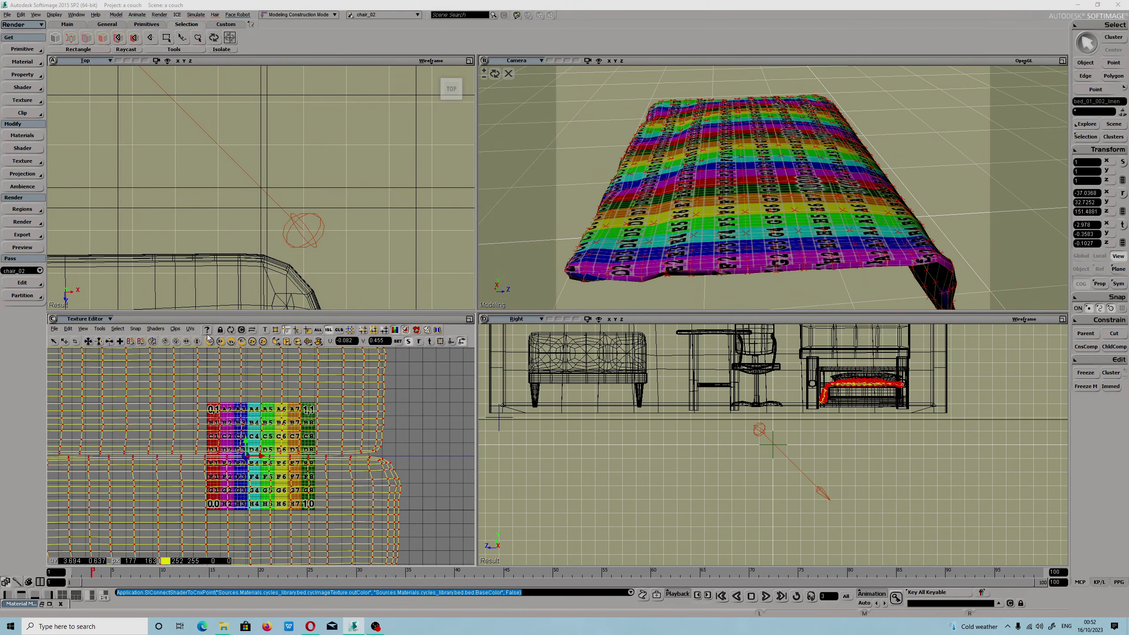
Step: Show the fabric_pattern_07_col_03_2k_jpg clip behind the linen's UVs in the Texture Editor
left_click(174, 330)
mouse_move(186, 339)
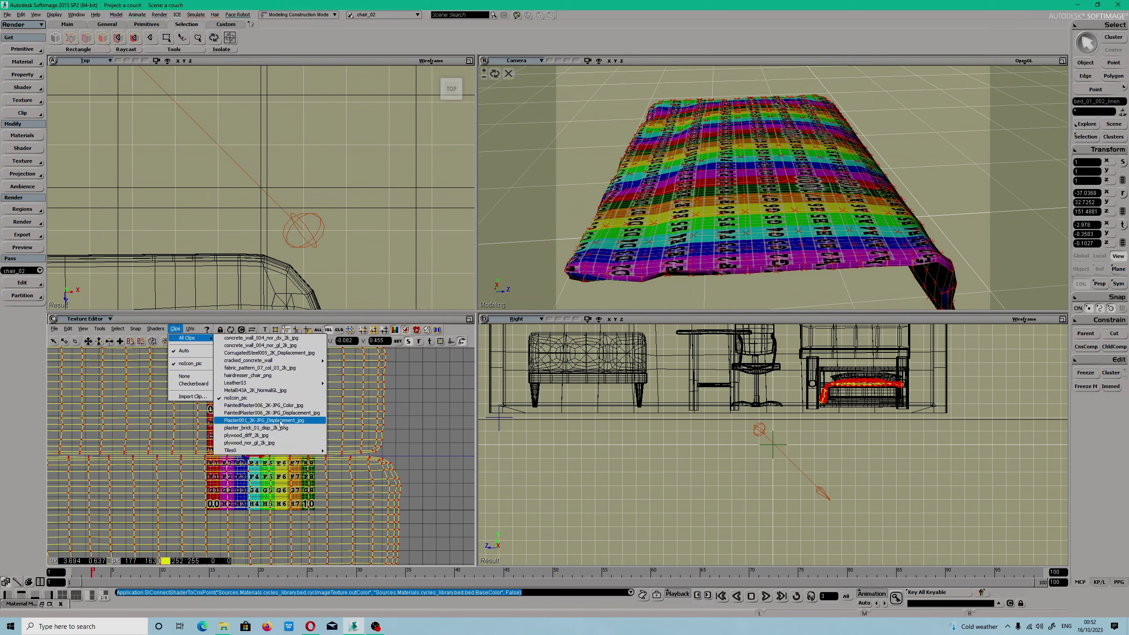
mouse_move(287, 452)
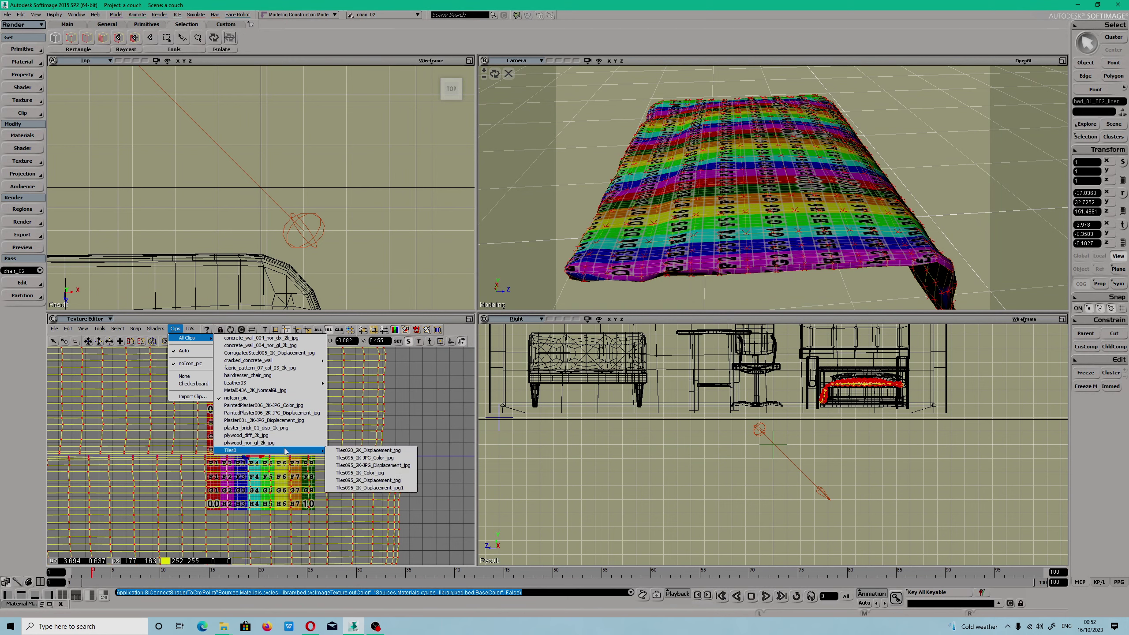
left_click(262, 368)
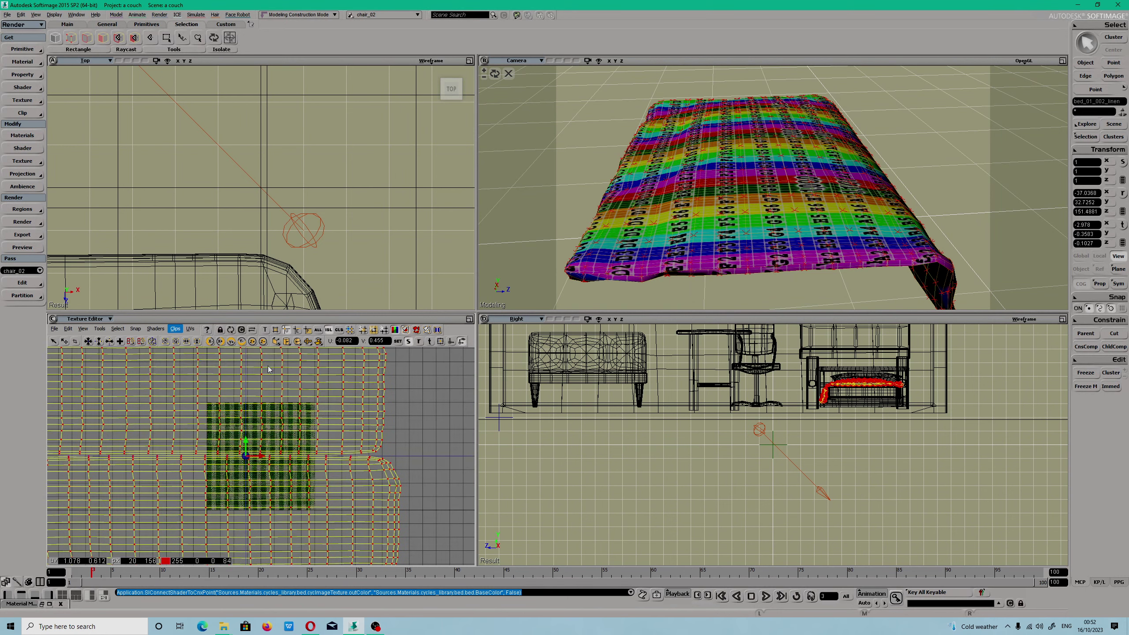
Step: Switch to object selection and examine from several angles how the checked fabric lies on the bed linen
scroll(688, 266, "up", 3)
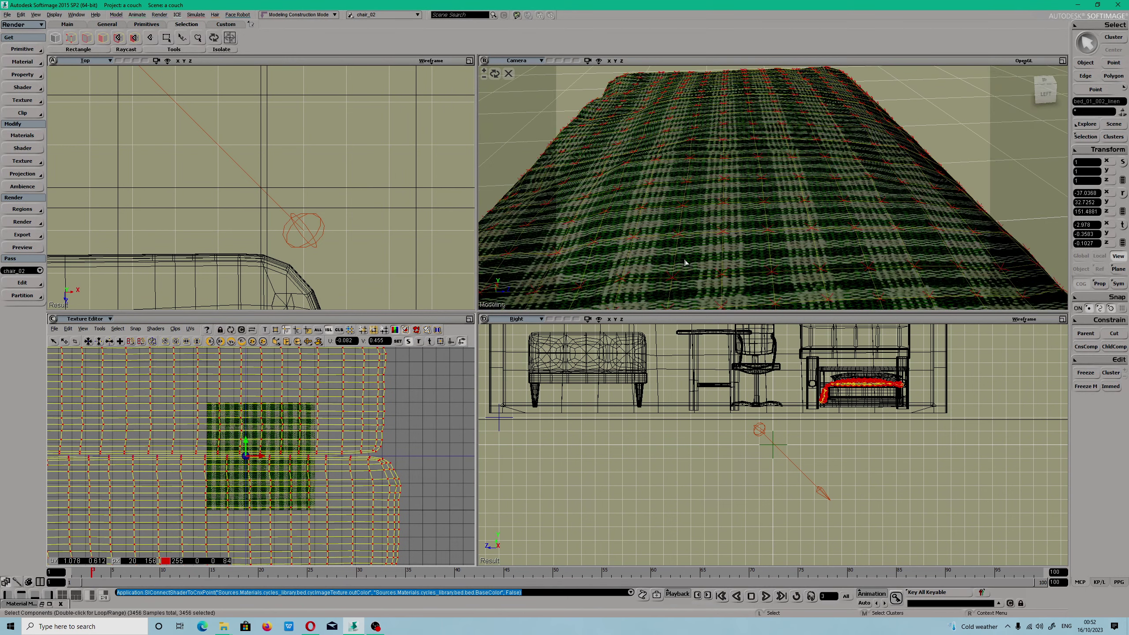
scroll(676, 253, "down", 3)
middle_click_drag(676, 254, 799, 86)
scroll(685, 266, "up", 3)
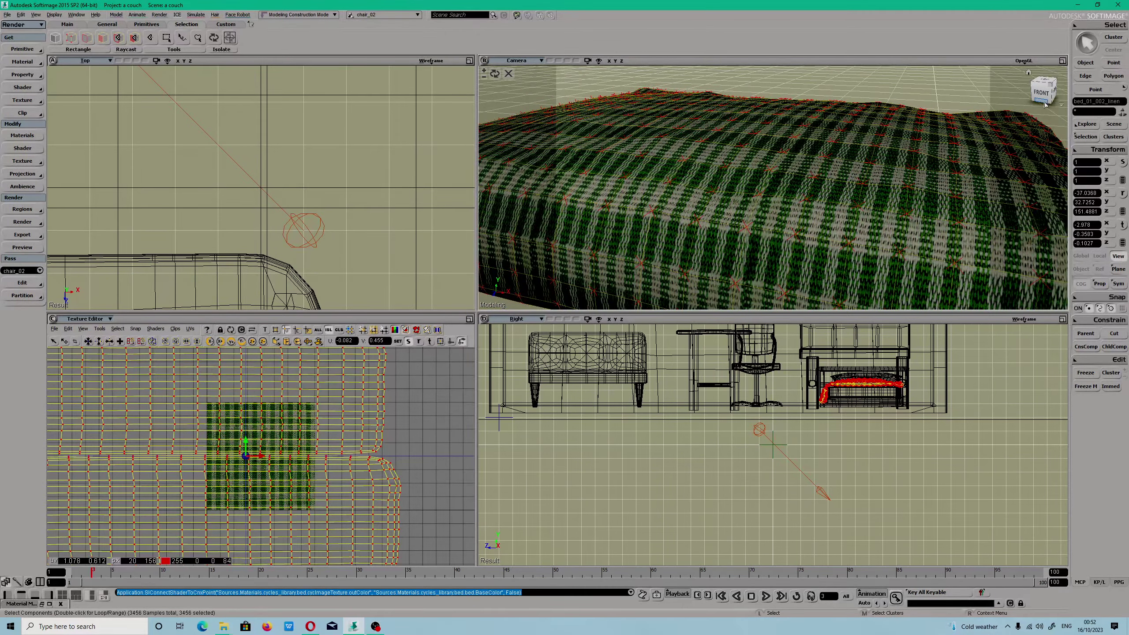
scroll(641, 180, "down", 3)
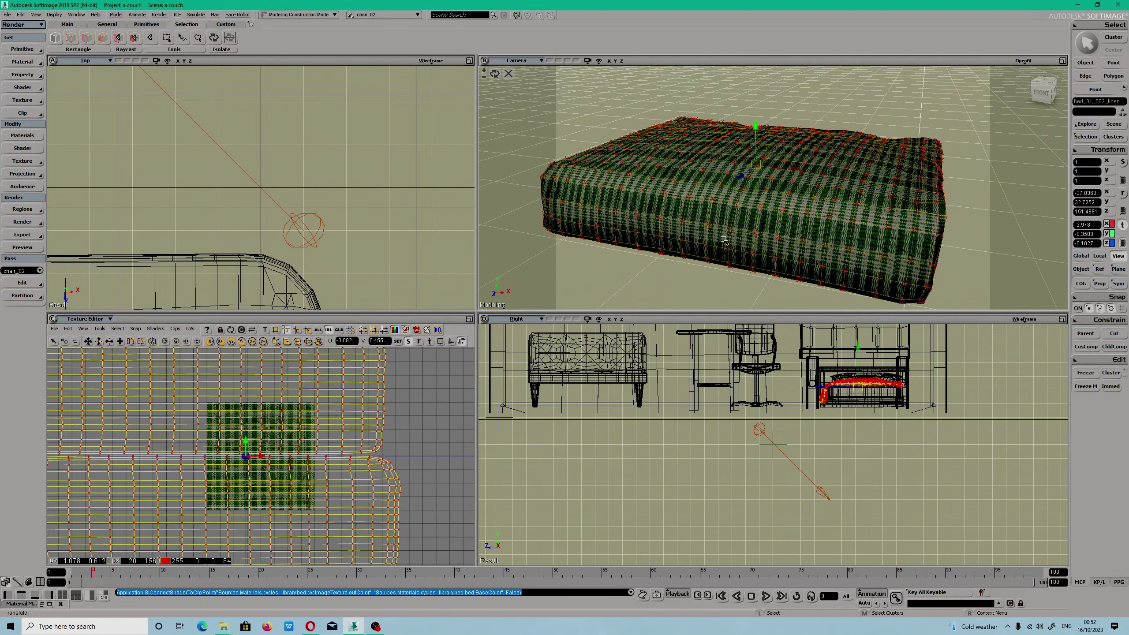
left_click(1062, 61)
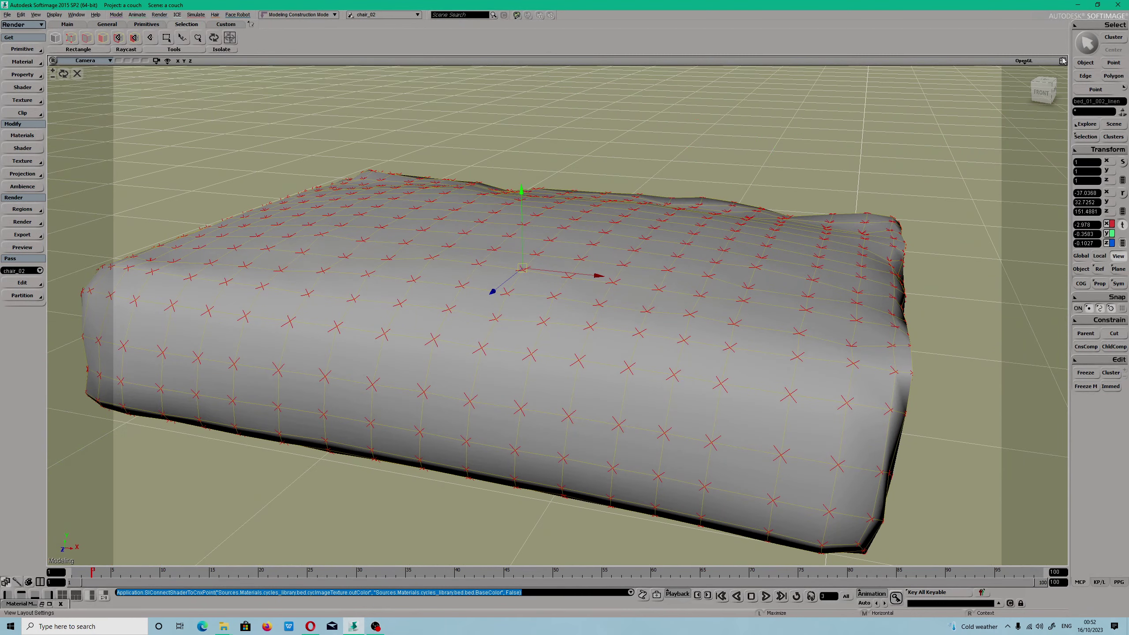
left_click(1063, 61)
left_click(1085, 63)
middle_click_drag(908, 148, 751, 250)
scroll(745, 253, "up", 5)
left_click(1038, 81)
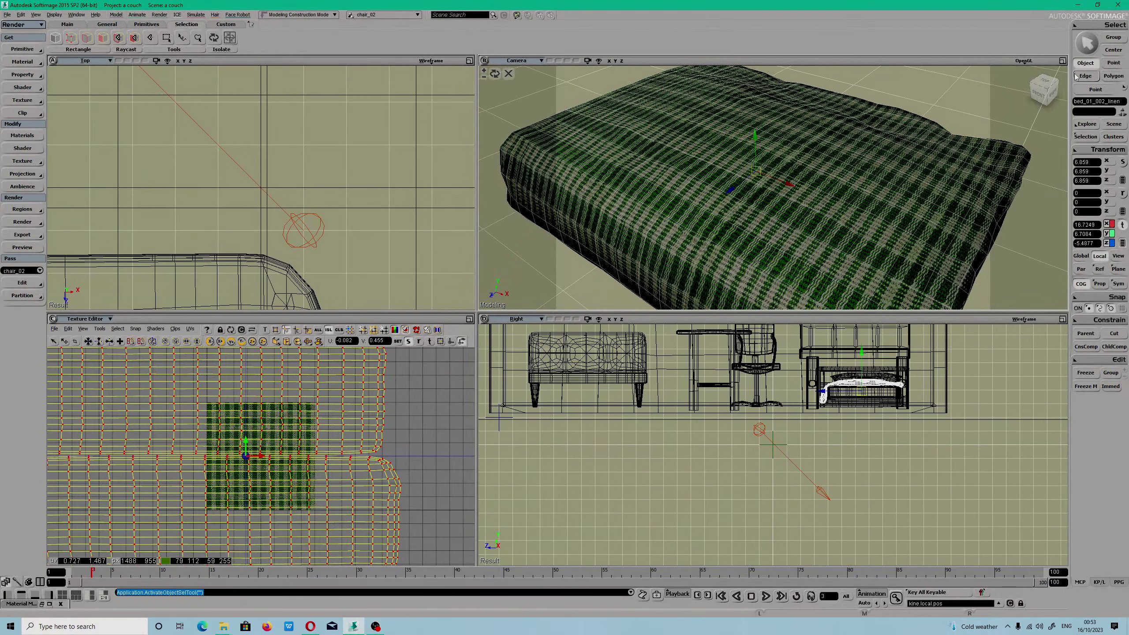
left_click(1063, 61)
left_click(1063, 61)
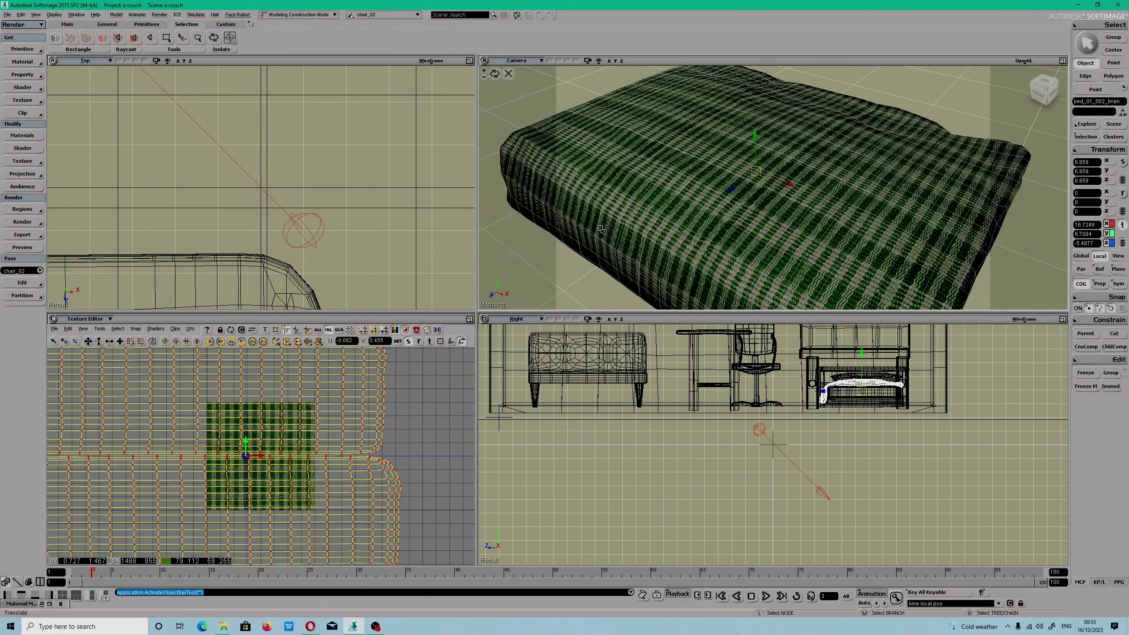
middle_click_drag(702, 236, 533, 194)
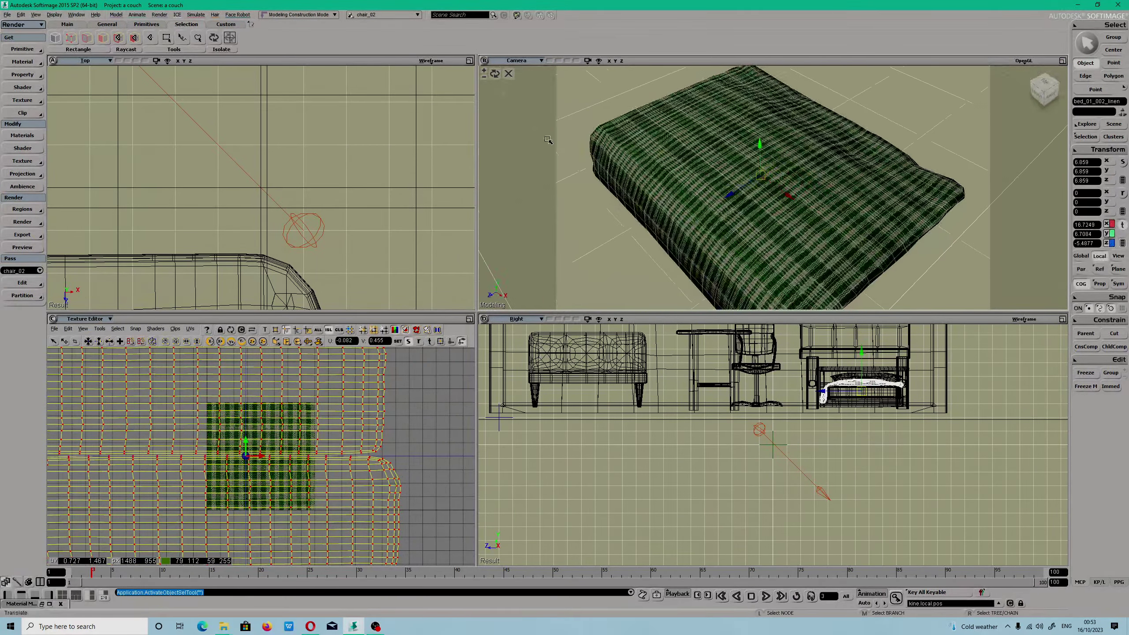
Step: Scale the linen's UVs about 2.13 times along V, adjust their width along U, and enlarge them uniformly about 1.69 times
key("a")
key("x")
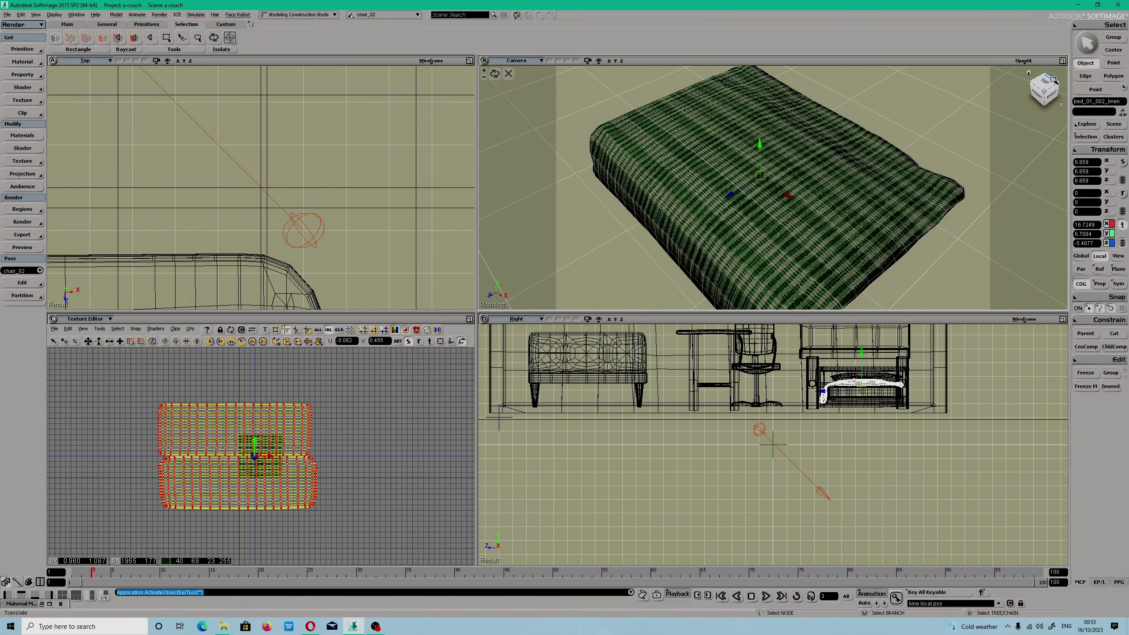
left_click(1062, 61)
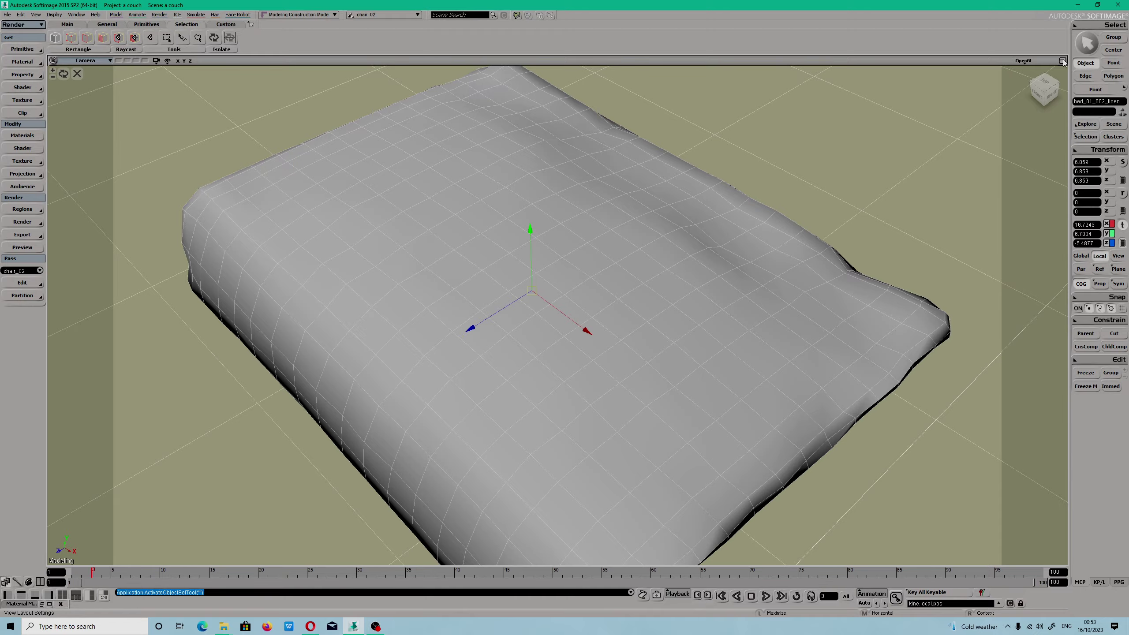
left_click(1063, 60)
middle_click_drag(251, 418, 248, 386)
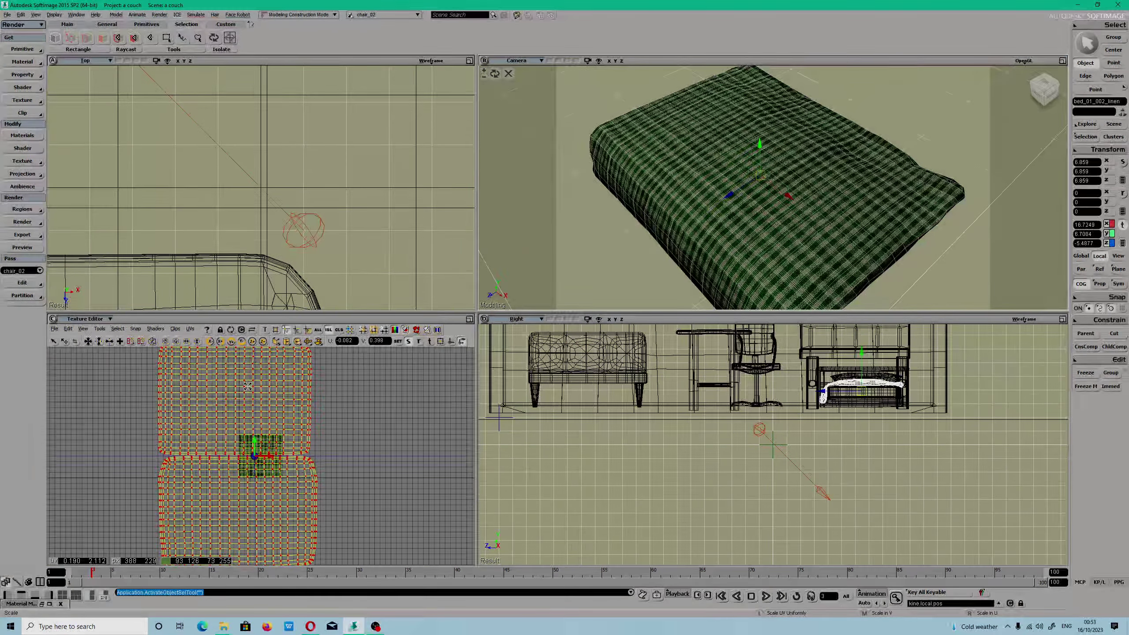
right_click_drag(247, 386, 248, 416)
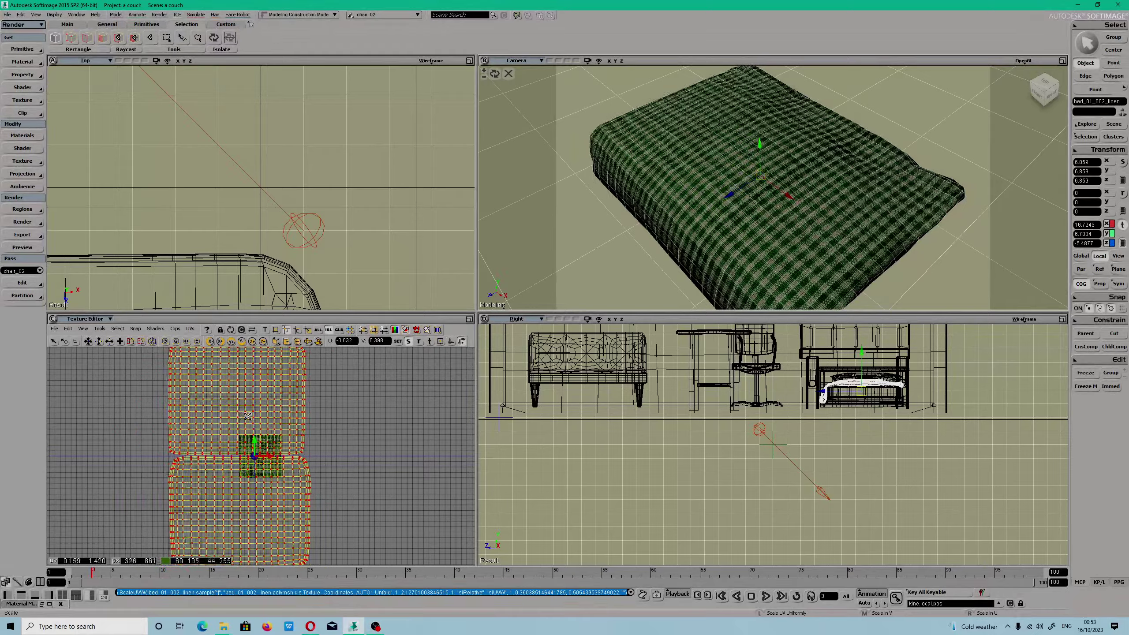
left_click_drag(247, 416, 278, 401)
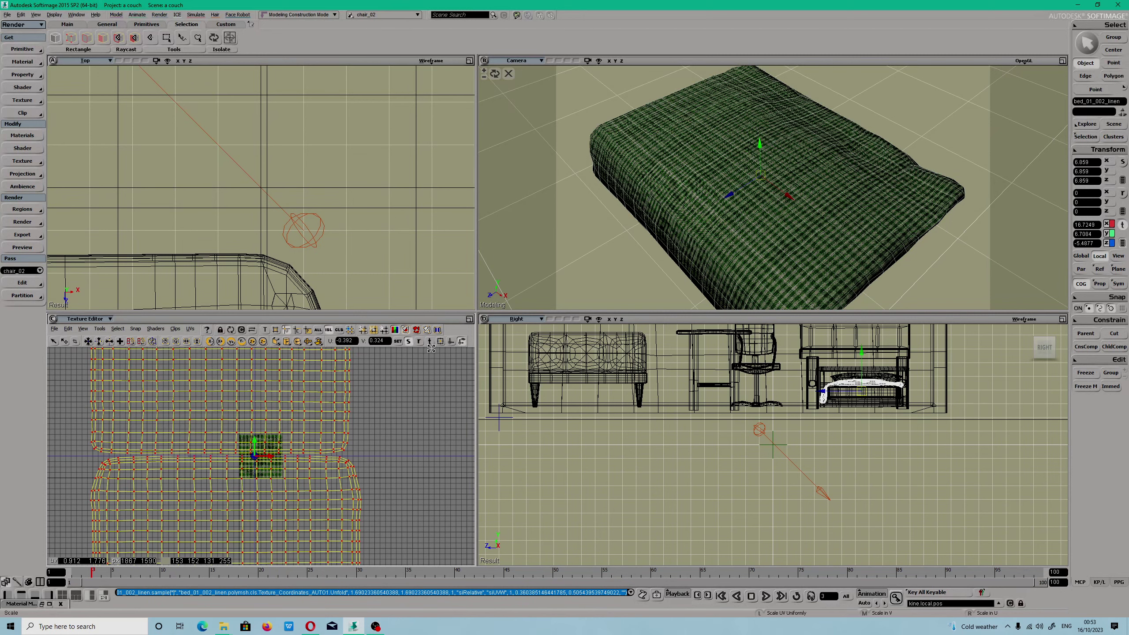
Step: Place the UV pivot just above the gap between the two UV islands and fine-tune the UV scale along V, checking the fabric checks up close
left_click(450, 343)
left_click(217, 432)
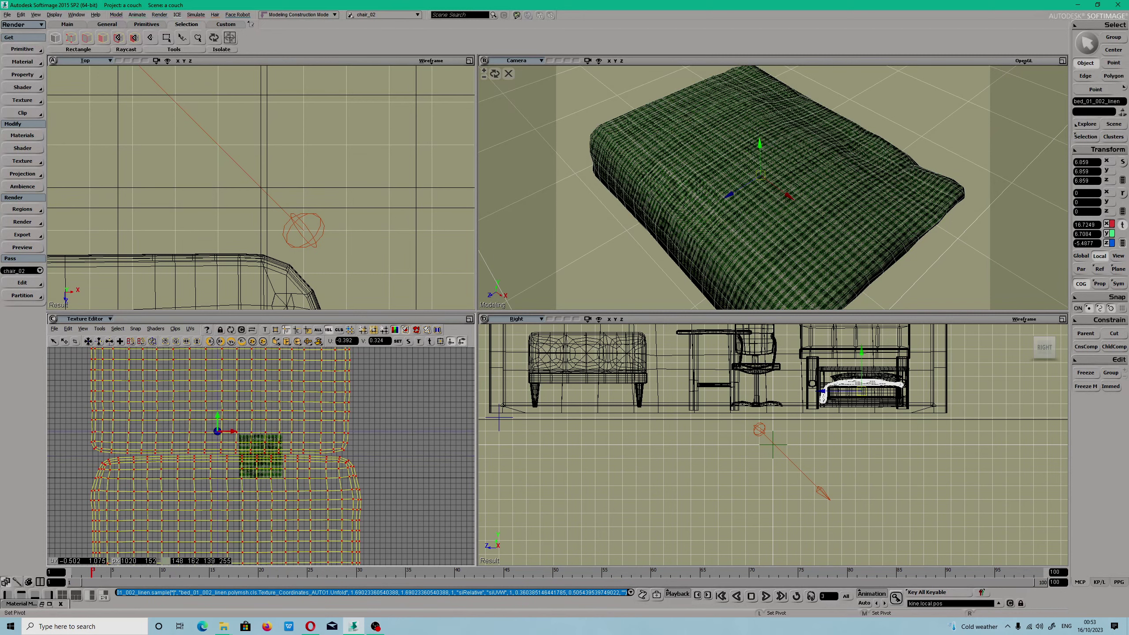
scroll(243, 452, "down", 3)
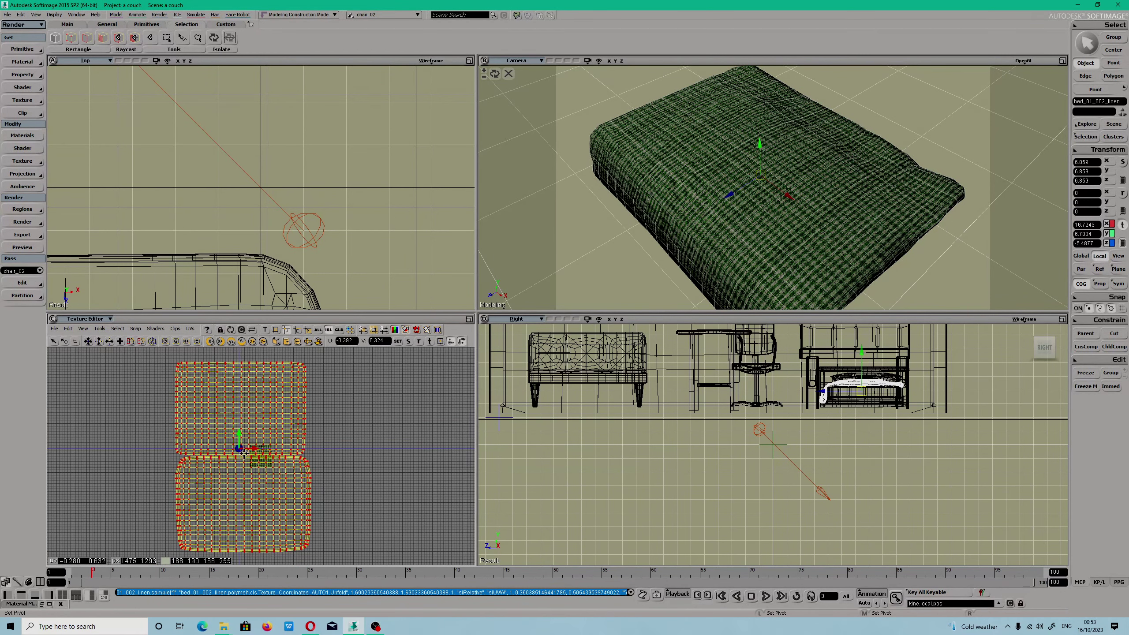
key("x")
mouse_move(240, 446)
middle_mouse_down()
mouse_move(241, 434)
mouse_move(240, 448)
middle_mouse_up()
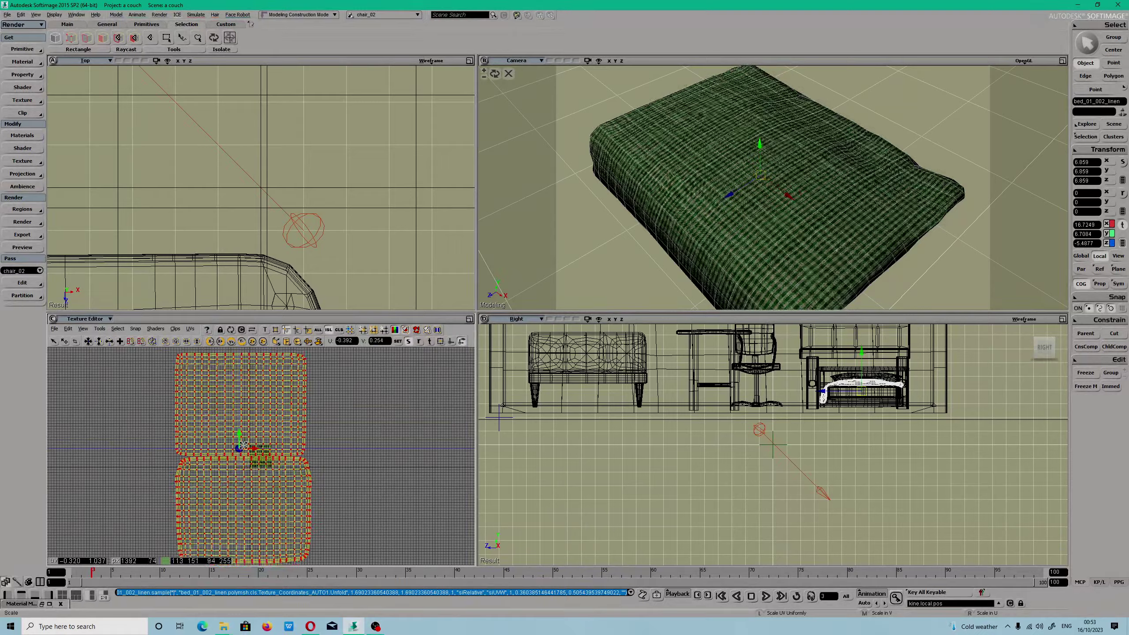
middle_click_drag(243, 451, 244, 454)
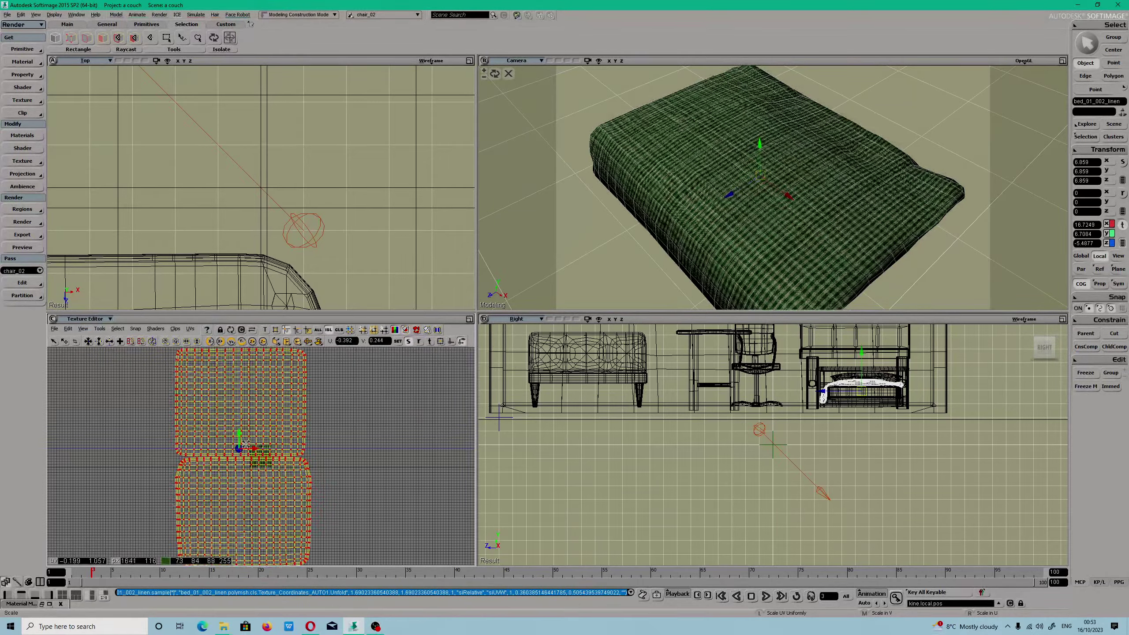
mouse_move(248, 451)
middle_mouse_down()
mouse_move(241, 466)
mouse_move(244, 454)
middle_mouse_up()
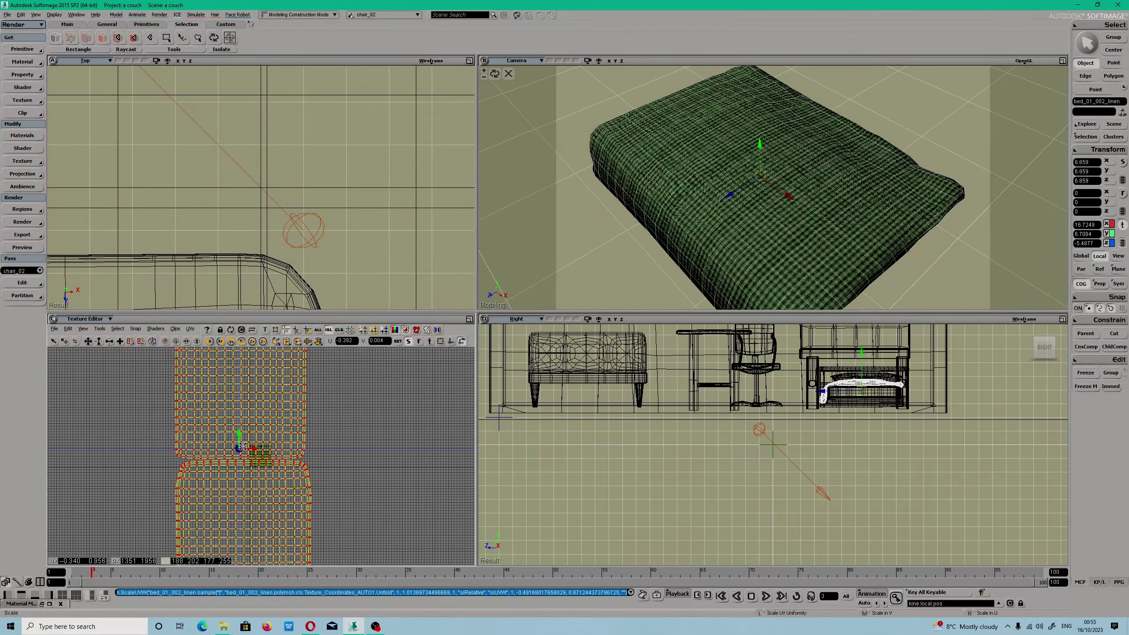
middle_click_drag(243, 446, 243, 455)
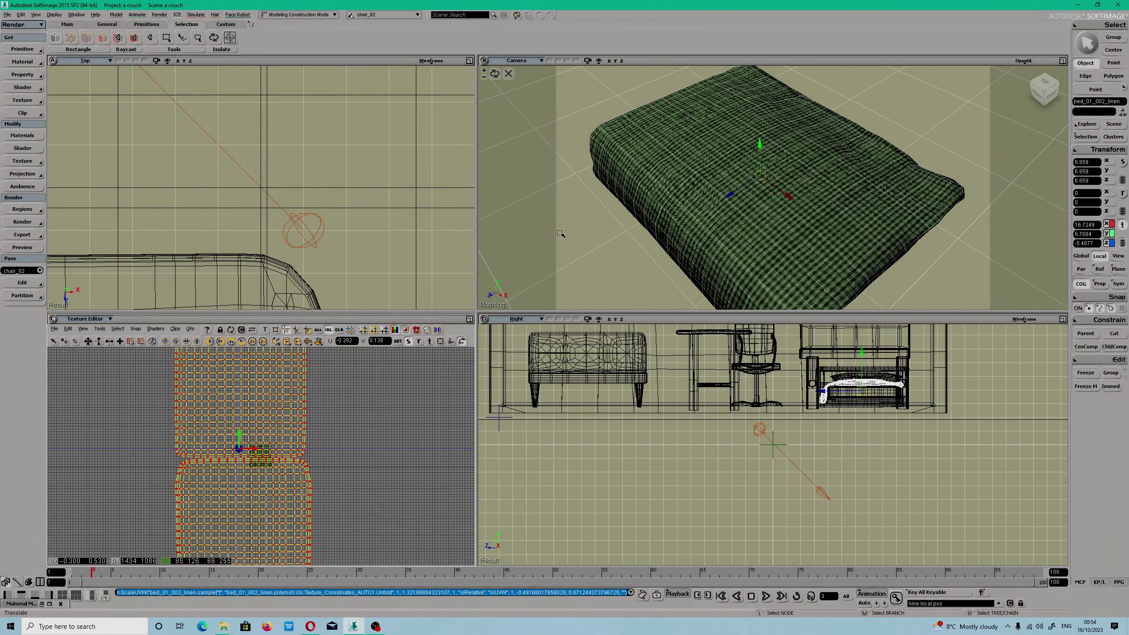
scroll(802, 210, "up", 5)
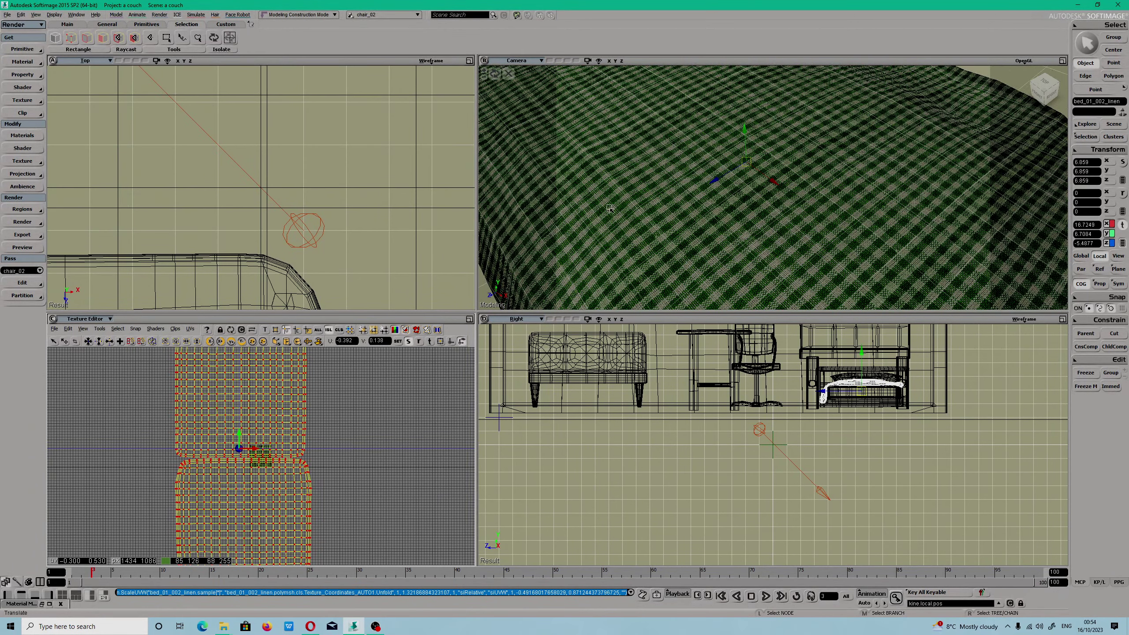
scroll(714, 234, "down", 4)
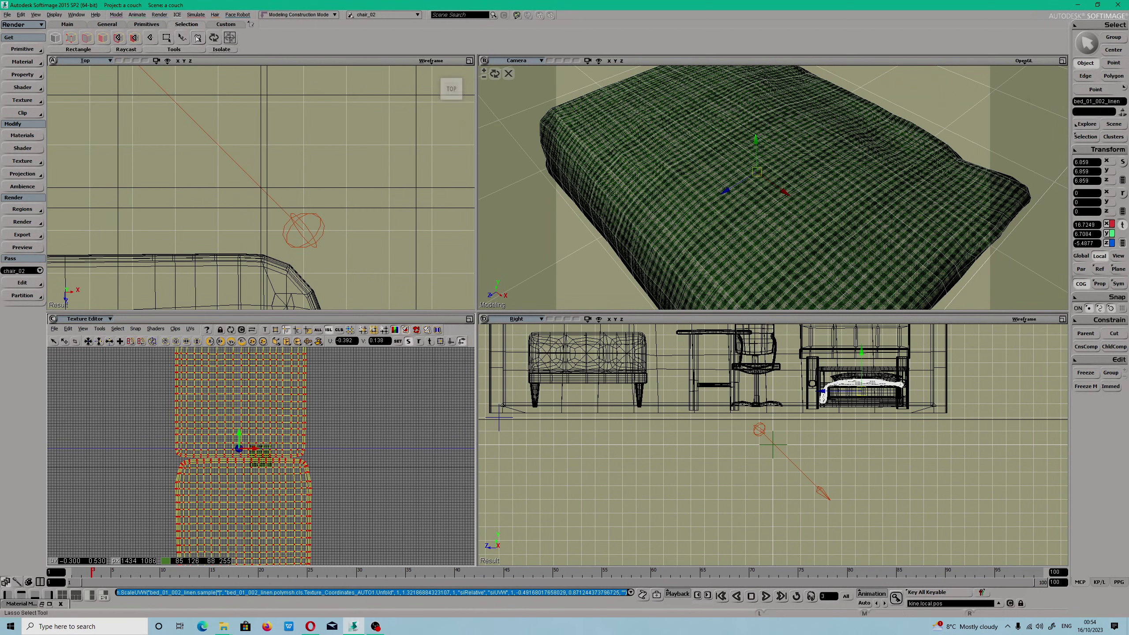
Step: Check the add-on information of Sycles_2_1_3 in the list of installed add-ons
left_click(7, 15)
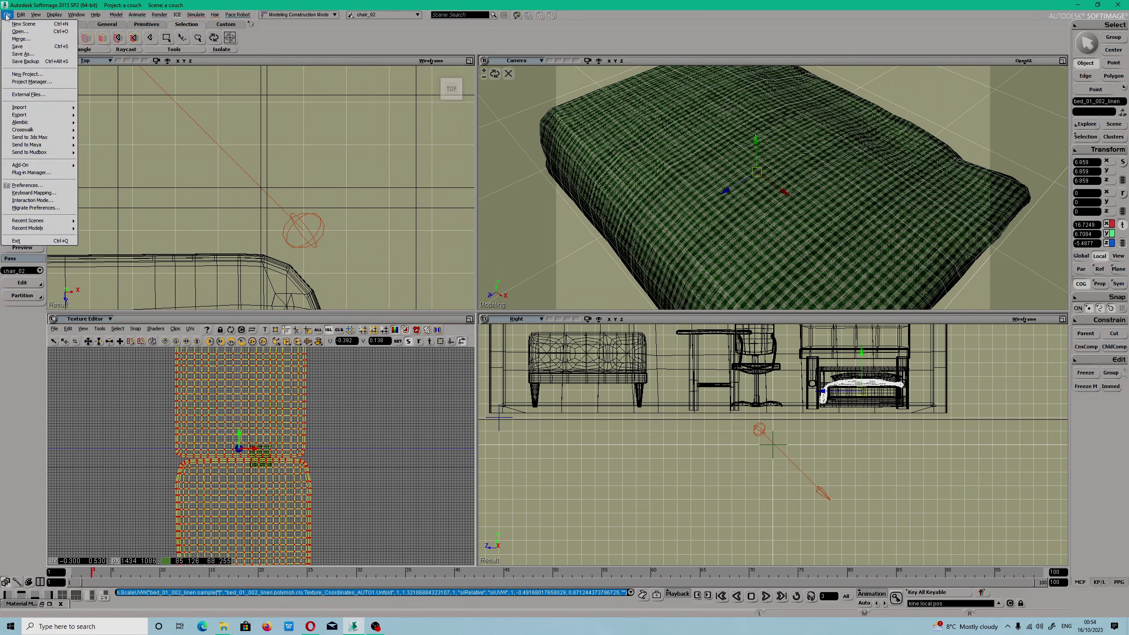
mouse_move(45, 168)
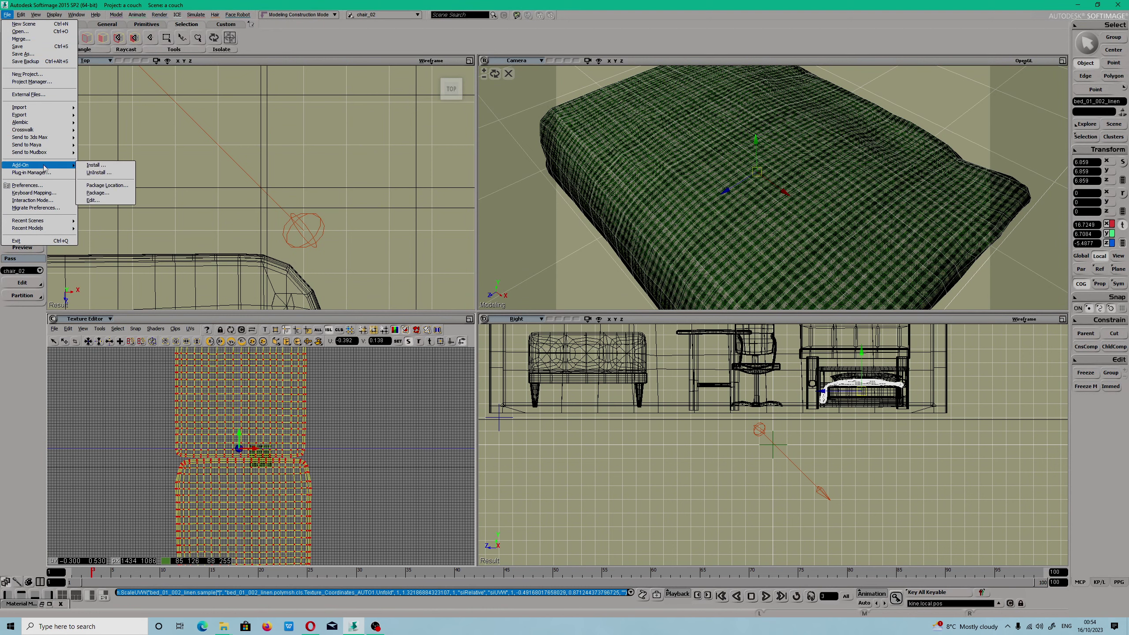
left_click(99, 173)
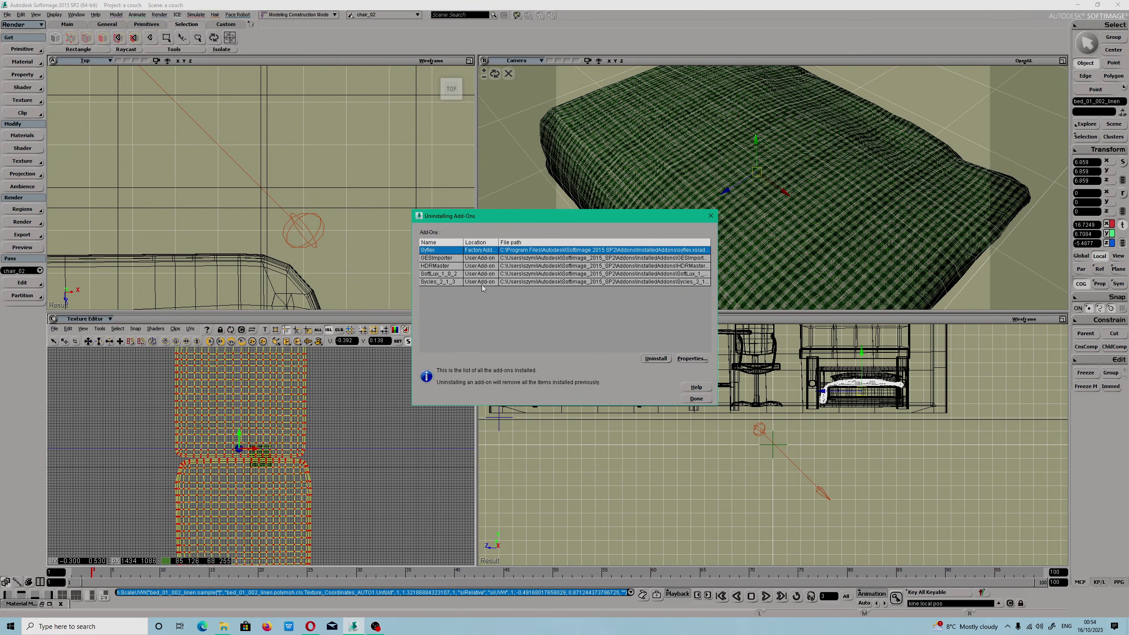
left_click(444, 282)
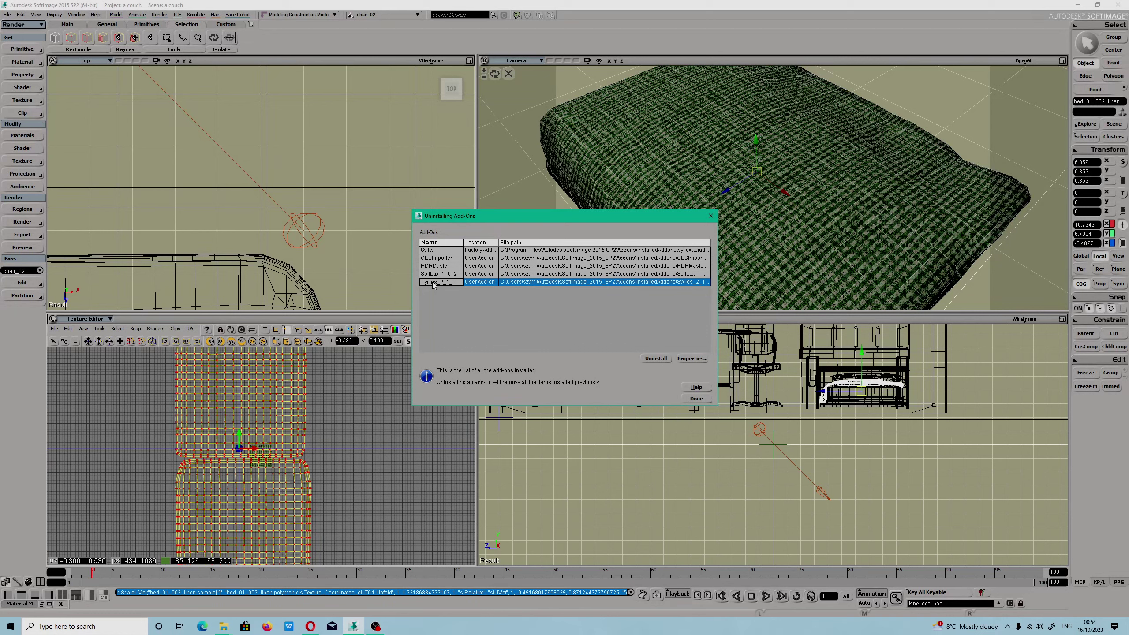
left_click(692, 359)
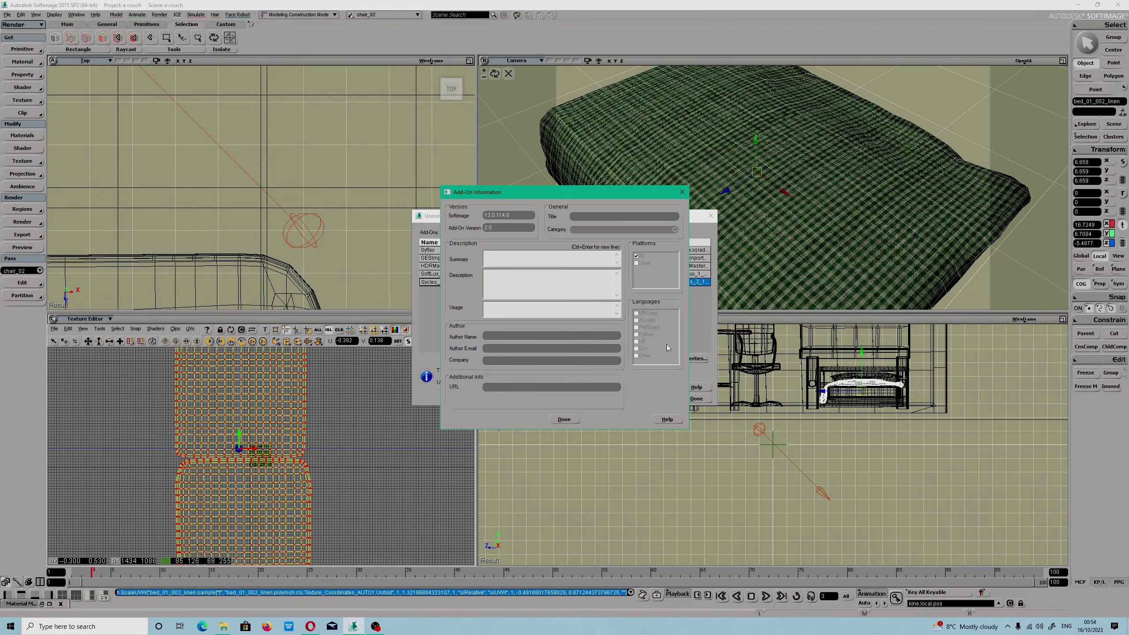
left_click(681, 193)
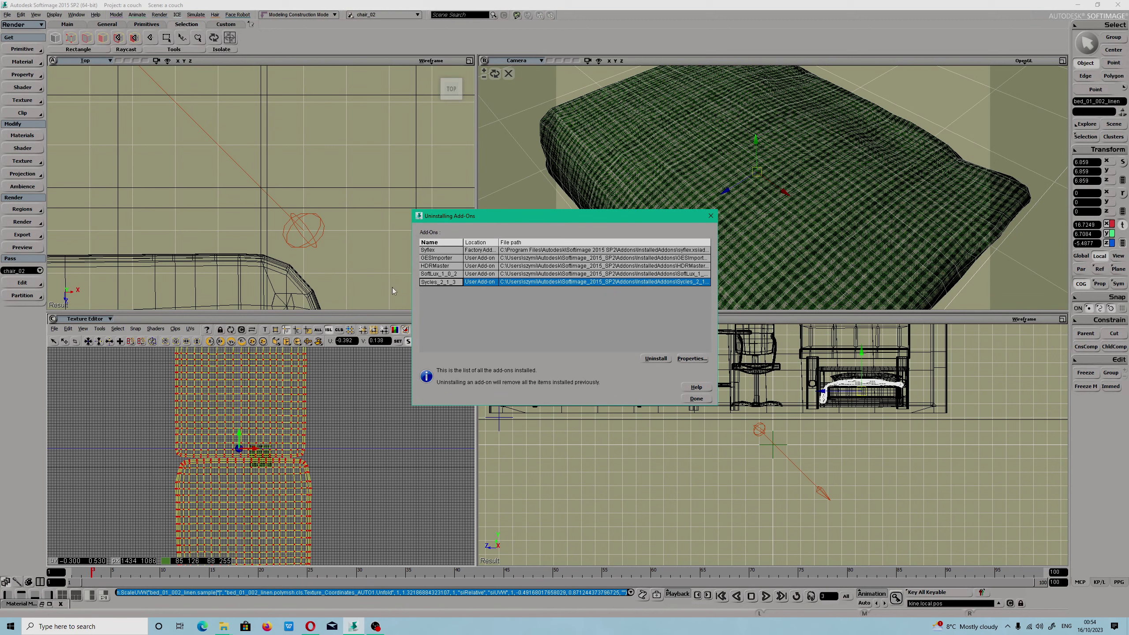
Step: Look through the SoftLux, HDRMaster, GESImporter and Syflex entries among the installed add-ons and close the list without uninstalling anything
left_click(440, 274)
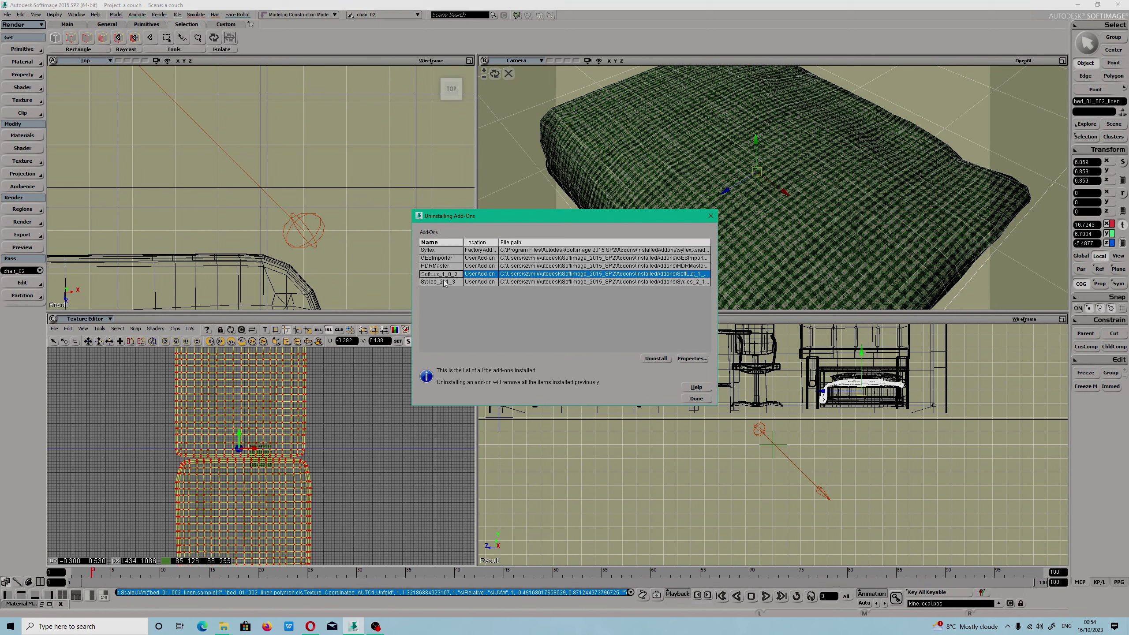
left_click(439, 267)
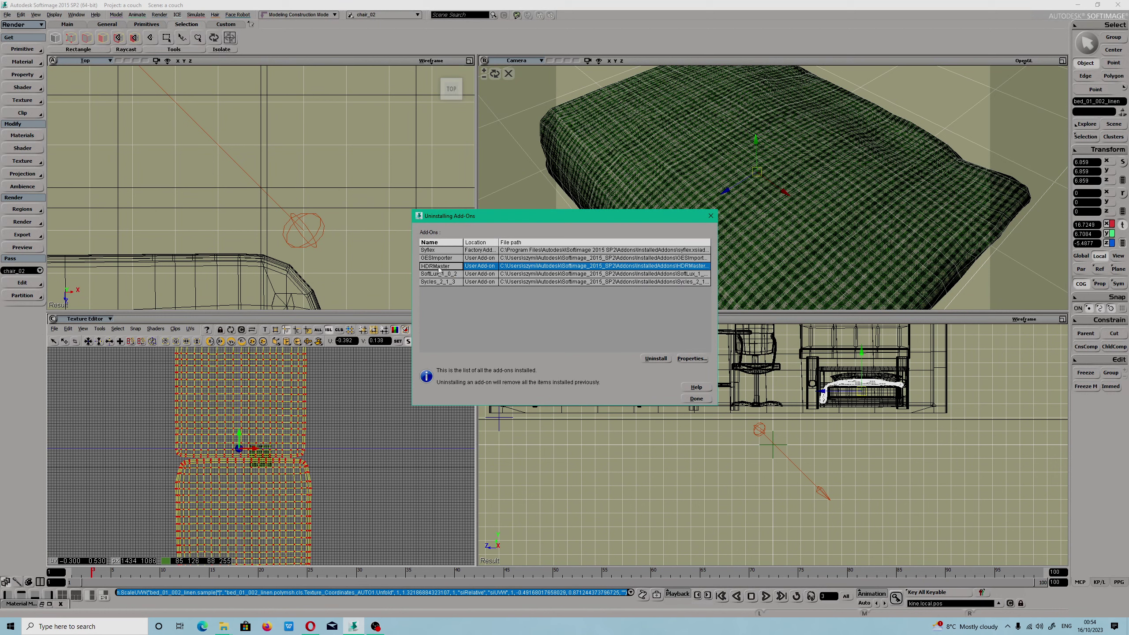
left_click(437, 258)
left_click(430, 251)
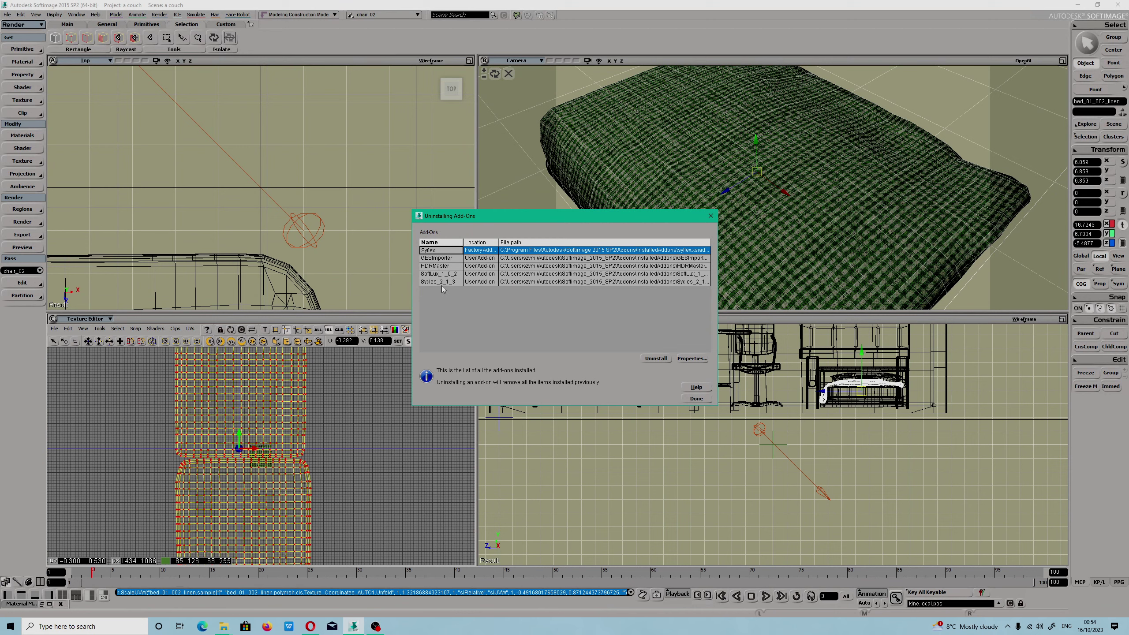
left_click(443, 283)
left_click(711, 216)
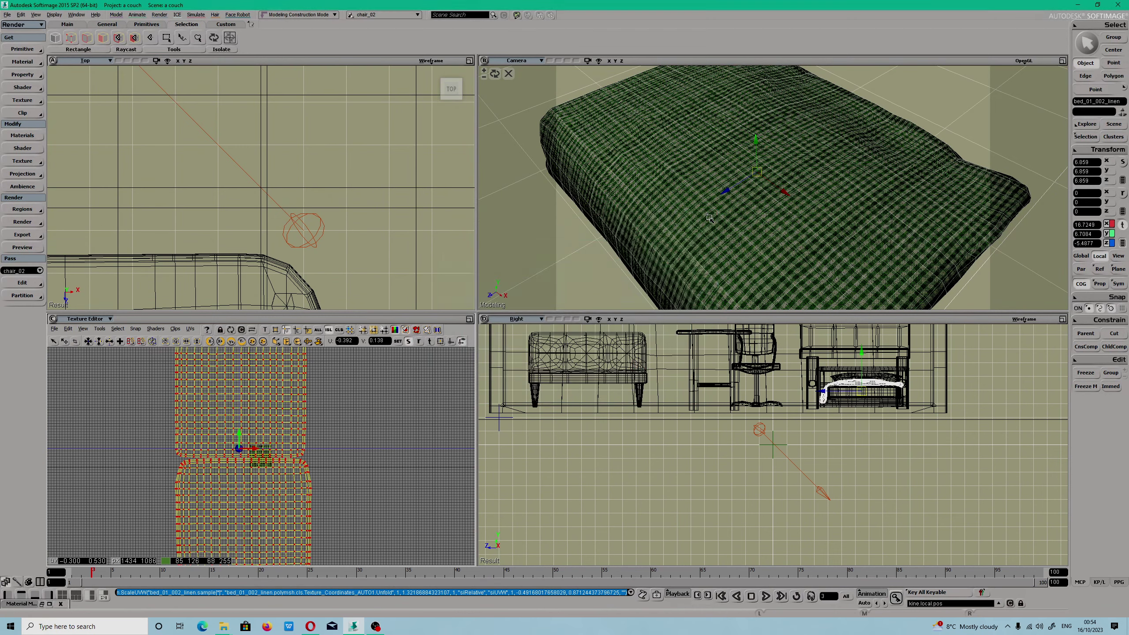
Step: Switch to the Opera browser, search the web for "some softimage addons" and open the Some Softimage Addons site
left_click(310, 626)
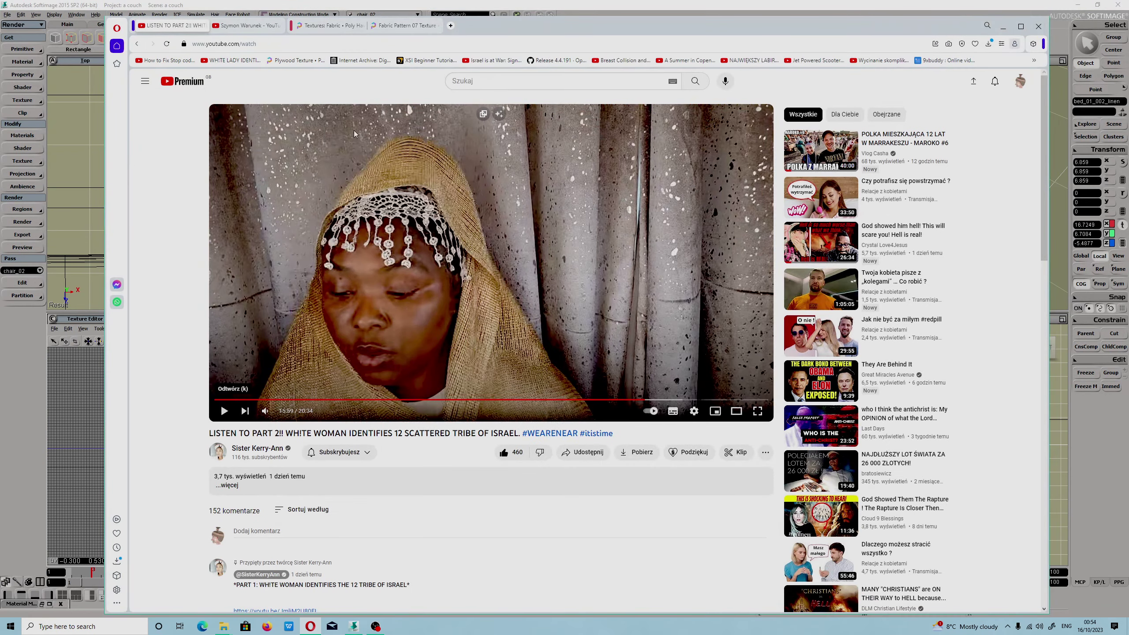
left_click(405, 26)
left_click(451, 25)
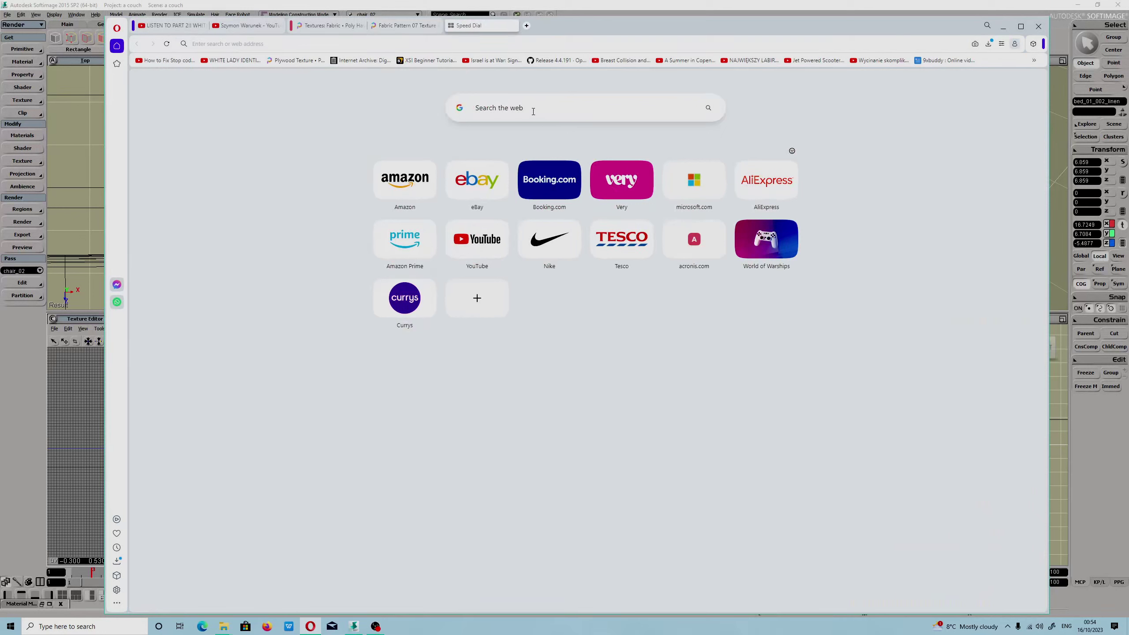
type("some softimage addons")
key("Return")
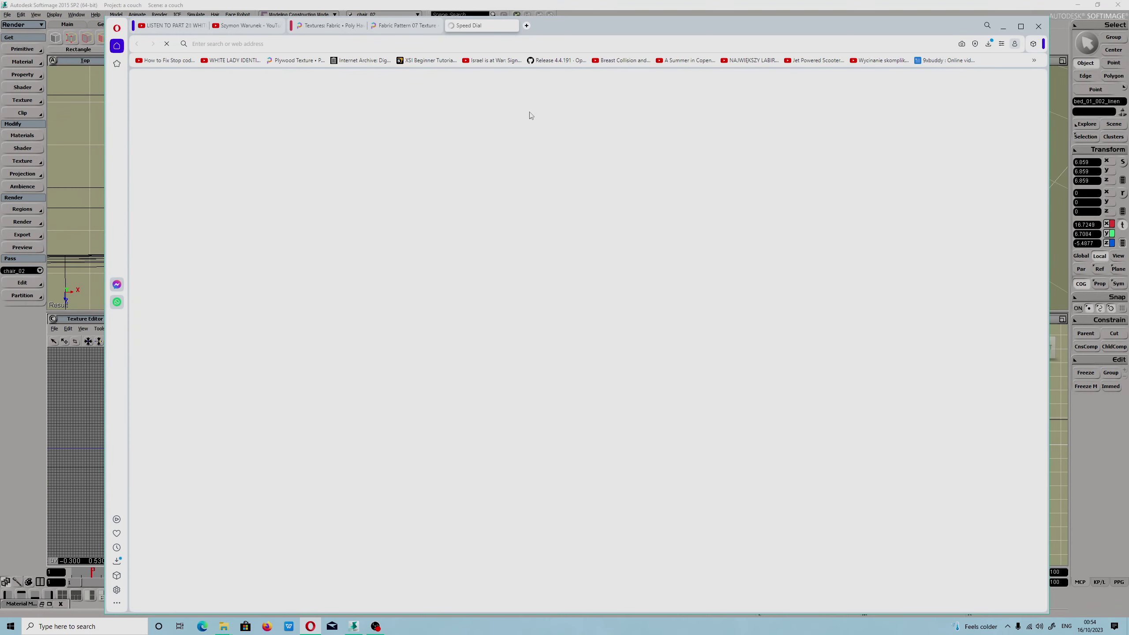
left_click(297, 181)
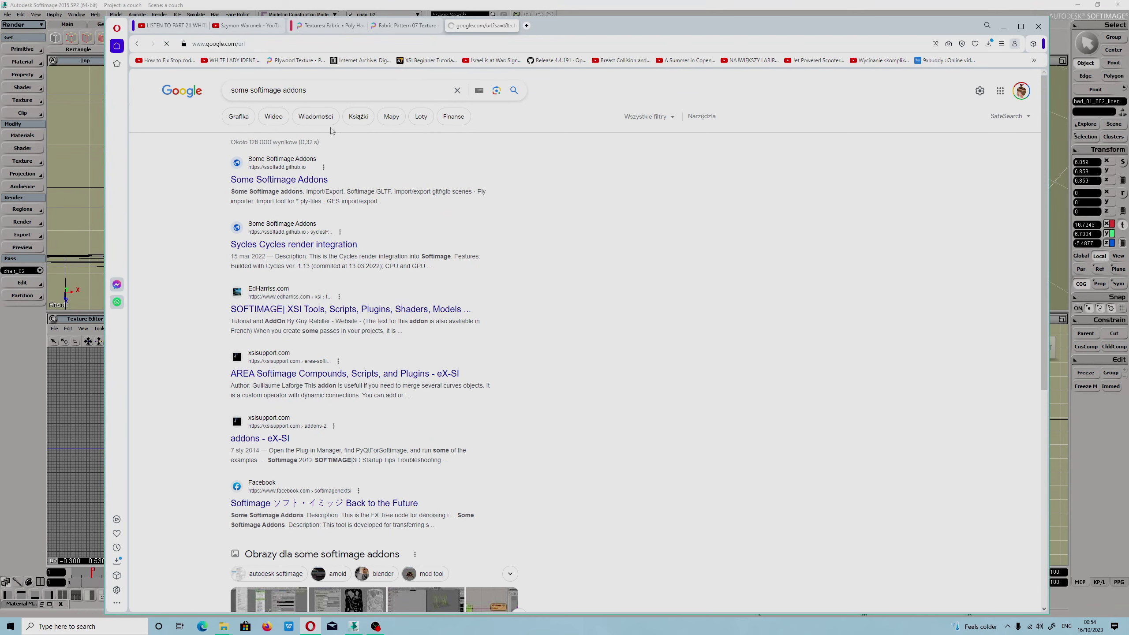
Step: Find Sycles 2 in the site's Rendering section, read its feature and limitation lists, and return to Softimage
scroll(487, 249, "down", 6)
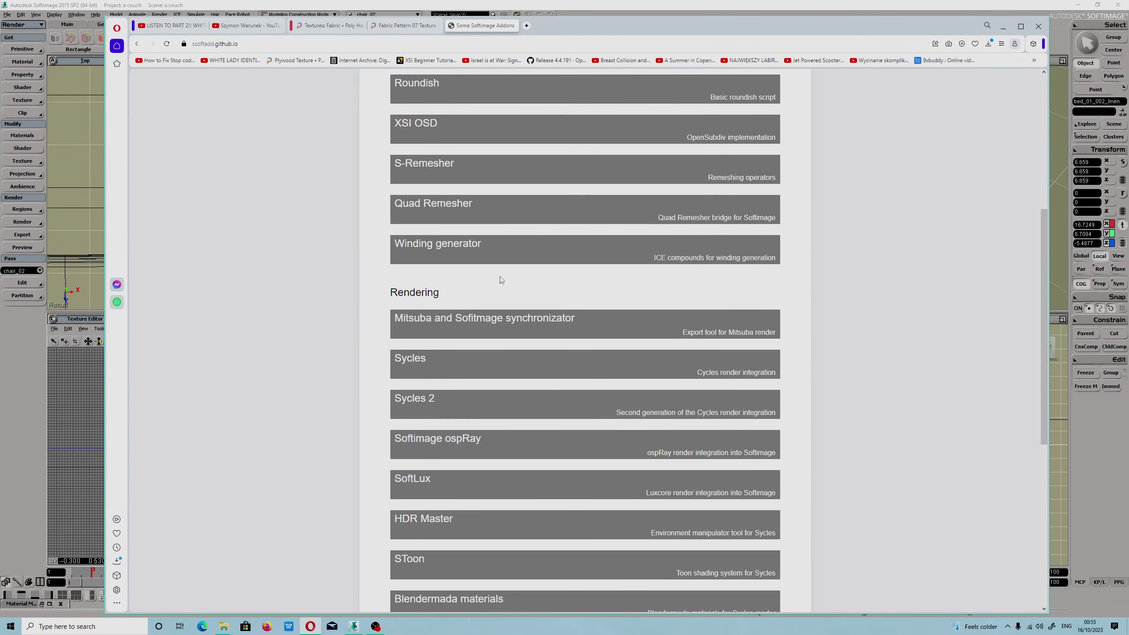
scroll(480, 302, "down", 11)
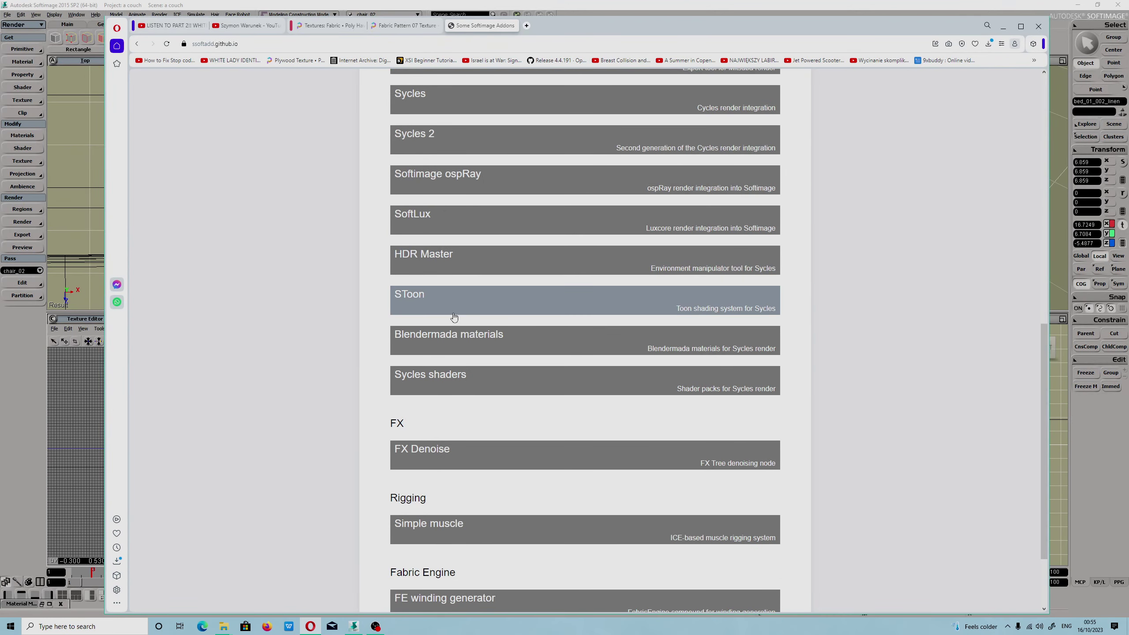
left_click(417, 147)
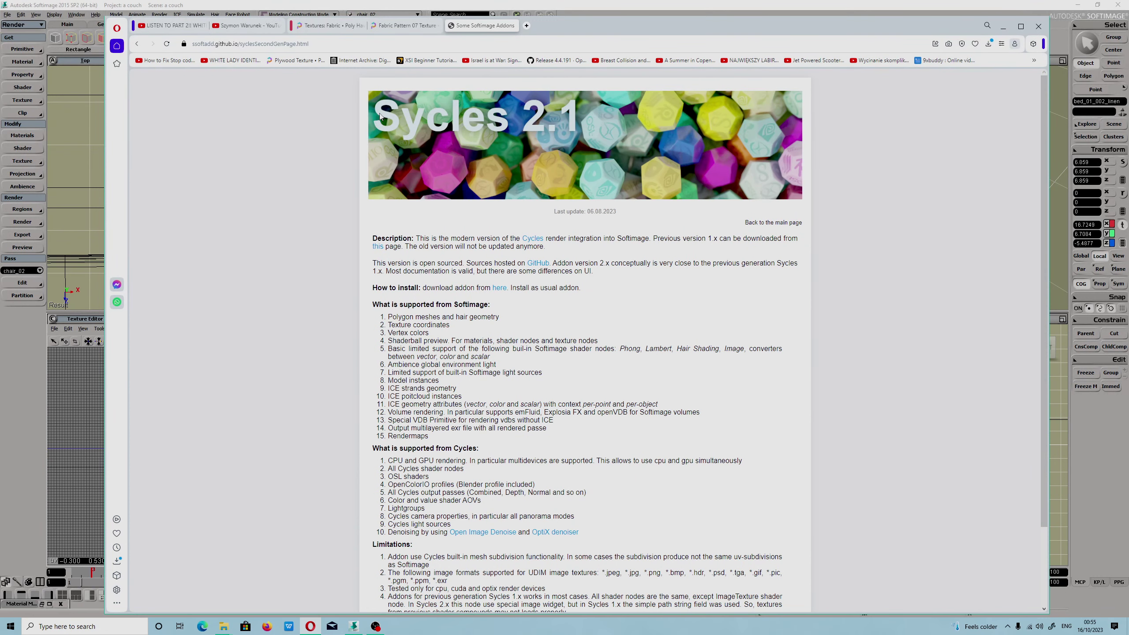
scroll(529, 212, "down", 2)
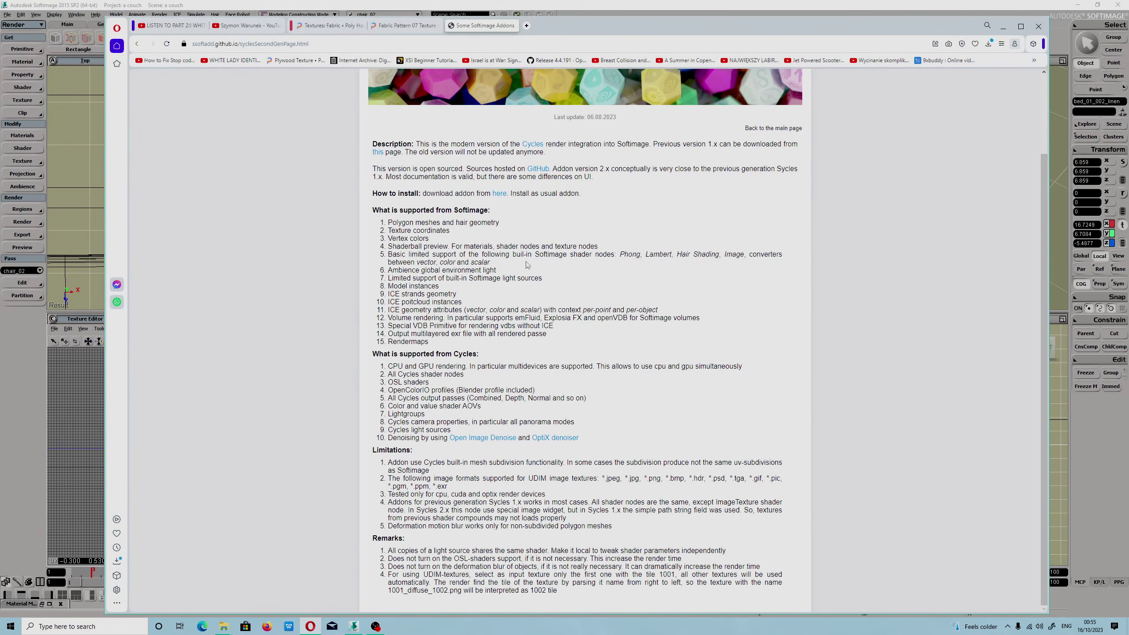
scroll(526, 264, "up", 2)
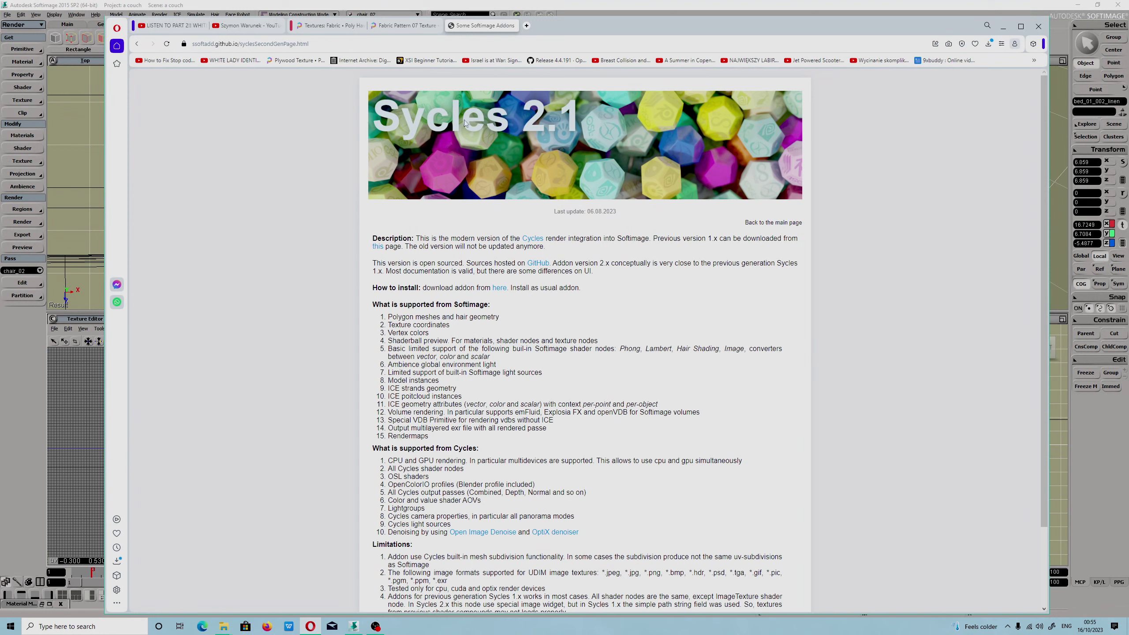
left_click_drag(390, 121, 507, 119)
left_click(1004, 28)
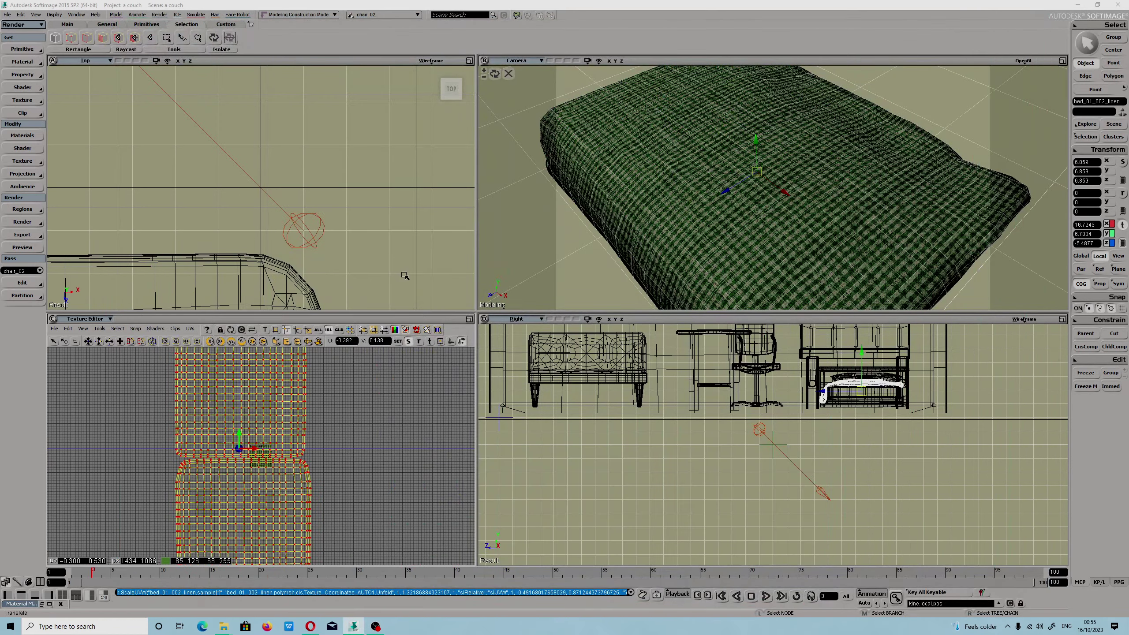
Step: Enlarge the Camera view, end the linen's isolation so the whole room shows, and frame the bed from an angle
left_click(1062, 60)
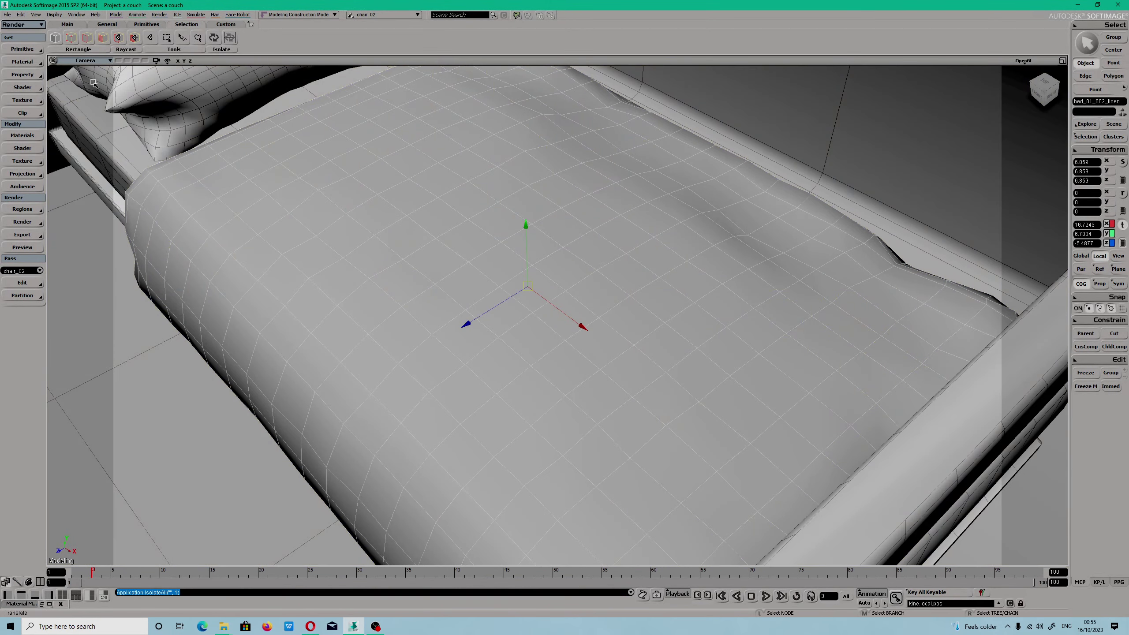
scroll(501, 231, "down", 5)
left_click(488, 224)
scroll(488, 224, "down", 4)
scroll(495, 228, "up", 2)
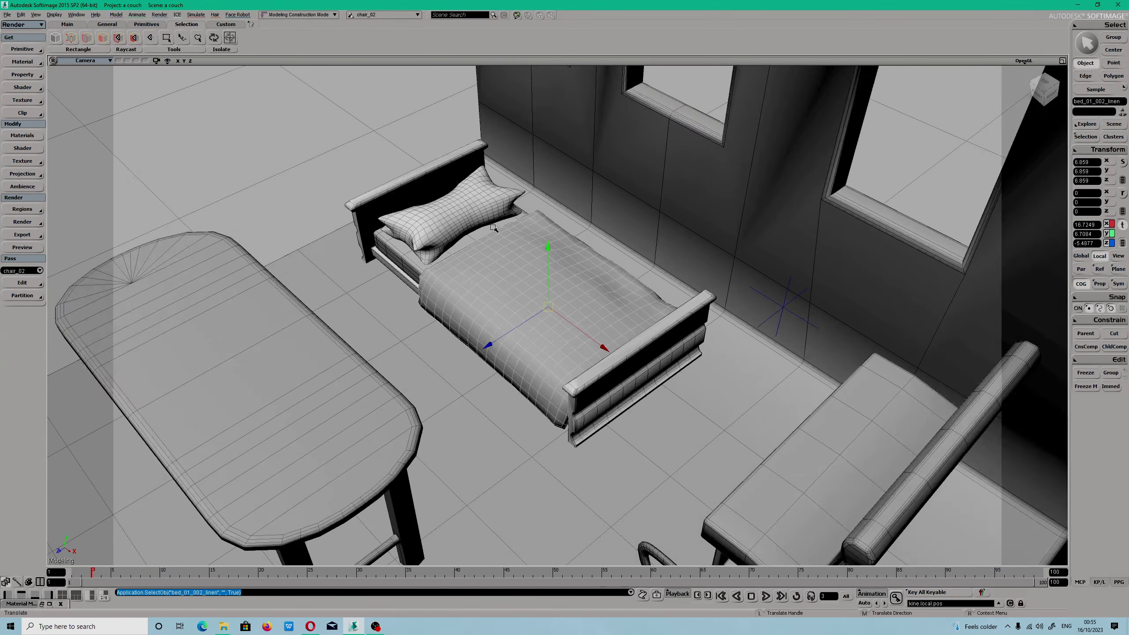
scroll(495, 229, "up", 1)
key("o")
mouse_move(428, 254)
left_mouse_down()
mouse_move(533, 250)
mouse_move(445, 251)
left_mouse_up()
scroll(452, 258, "up", 3)
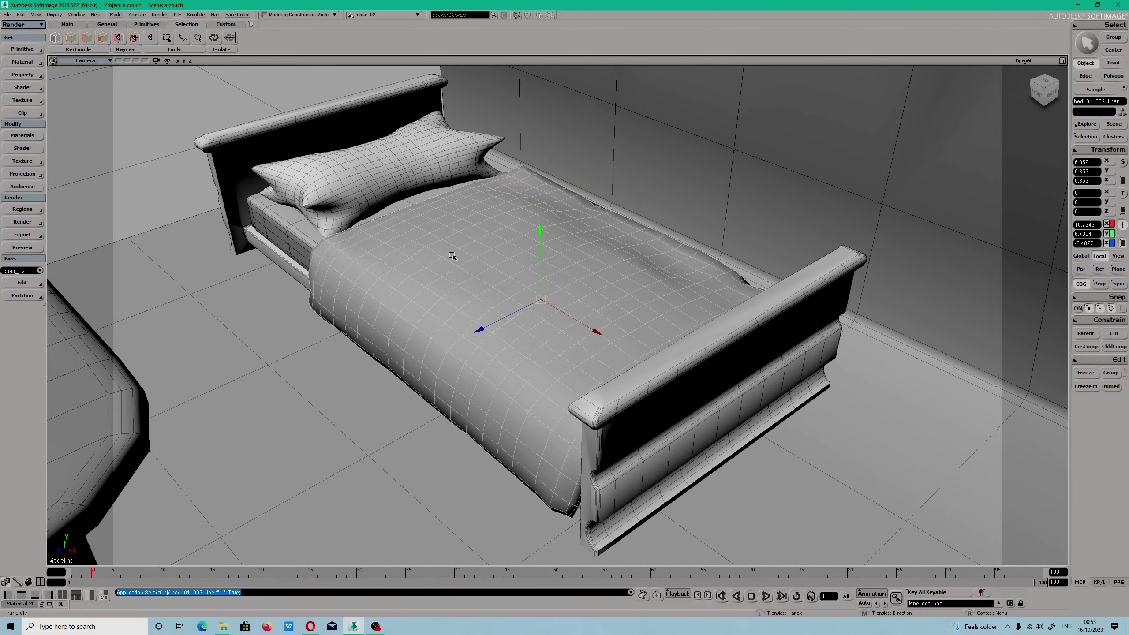
scroll(453, 258, "down", 3)
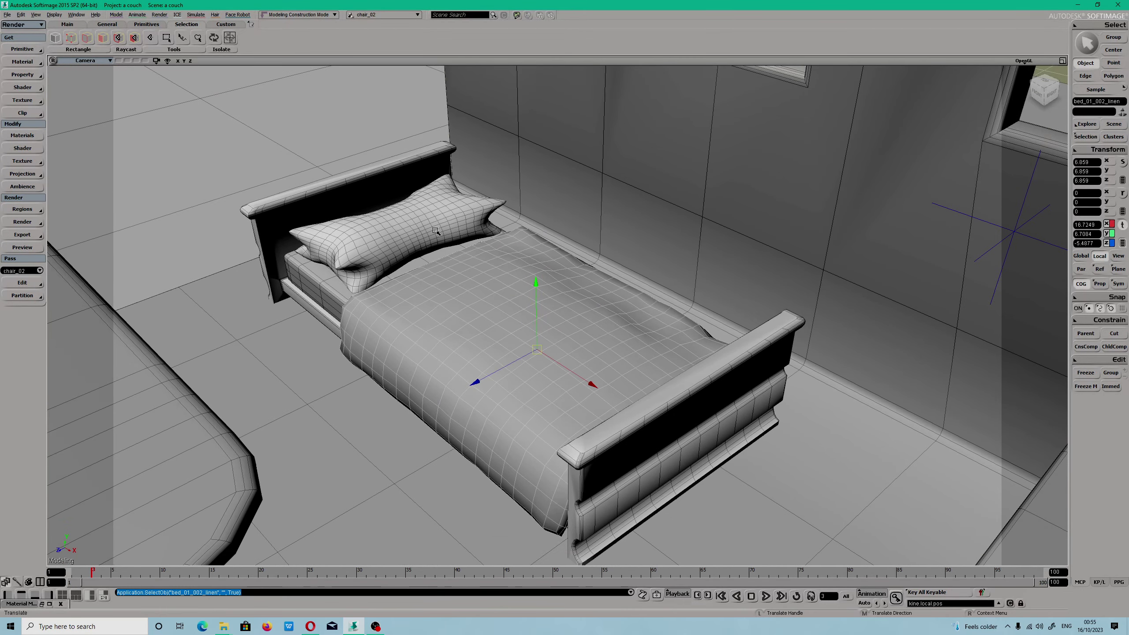
Step: Render a region covering most of the bed to check the checked linen, and close the region
key("q")
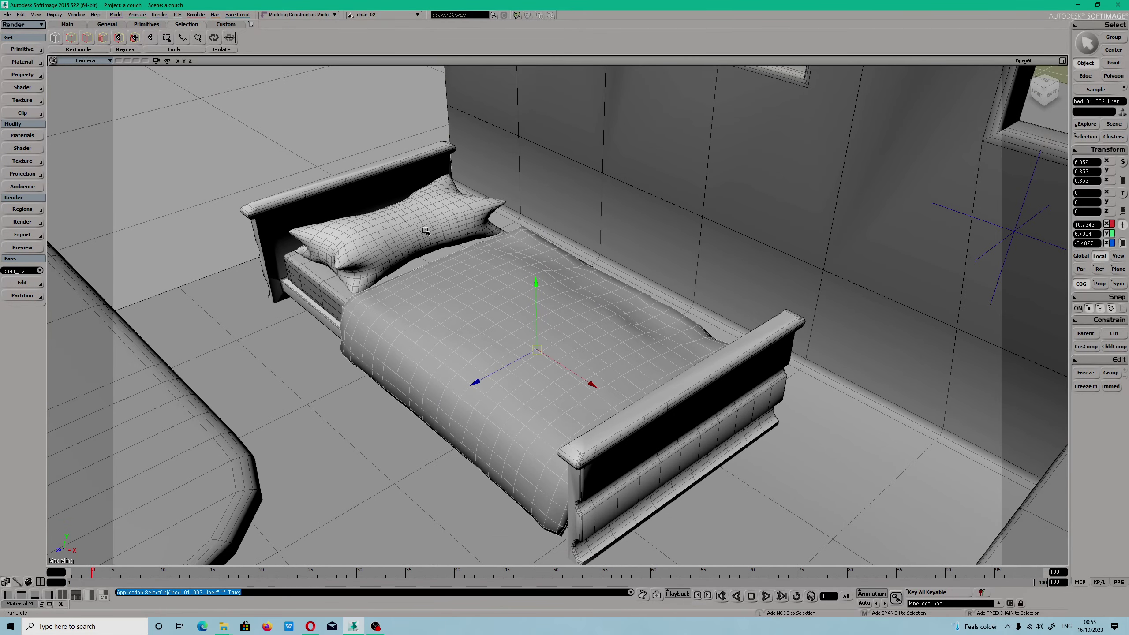
left_click_drag(200, 119, 722, 524)
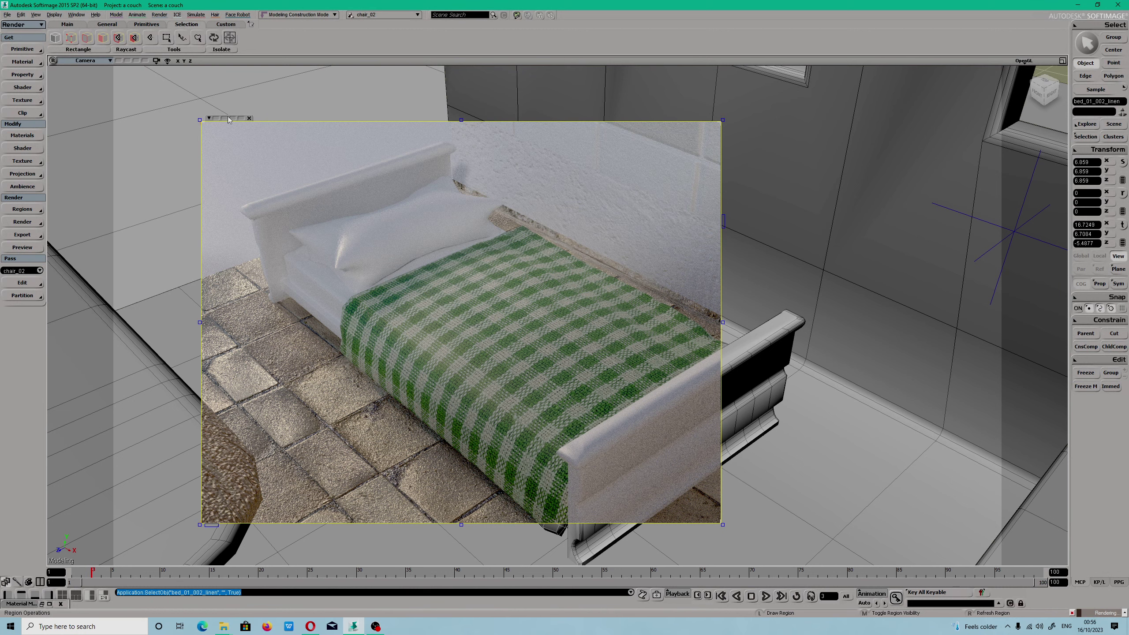
left_click(249, 117)
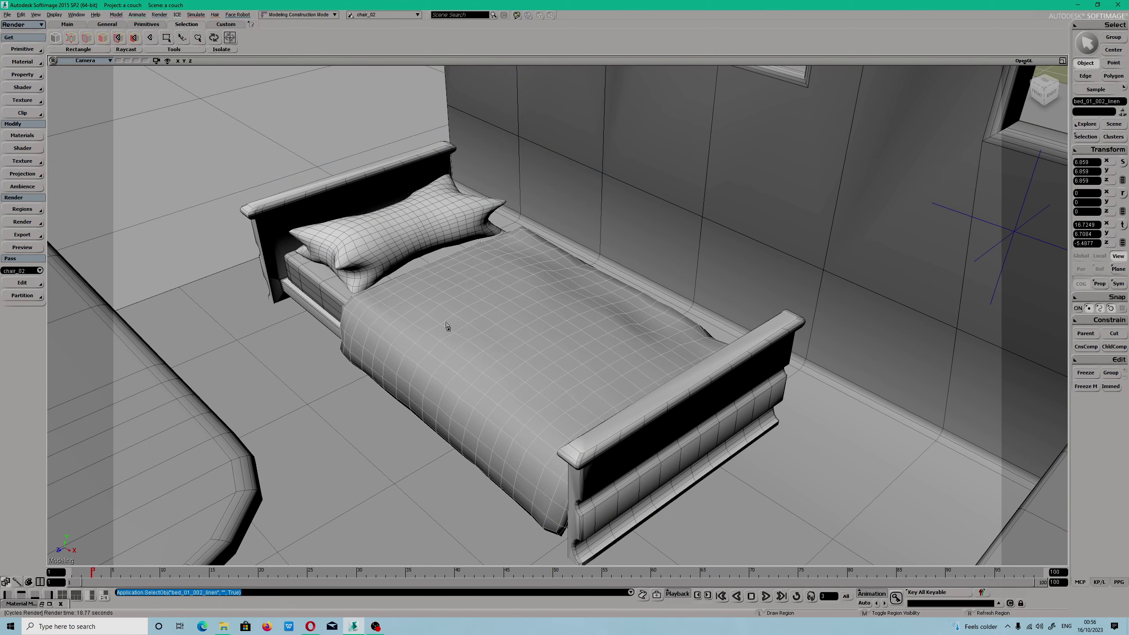
key("v")
key("space")
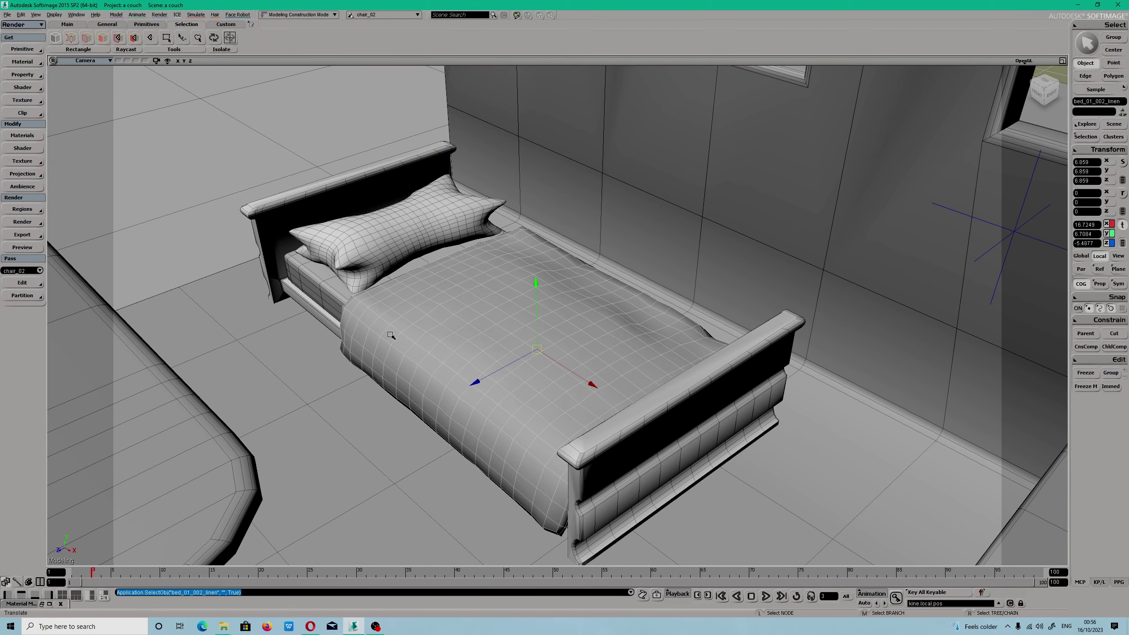
Step: Restore the four-view layout and delete the linen's unused Texture_Coordinates_AUTO cluster, leaving Texture_Coordinates_AUTO1 selected
left_click(1063, 61)
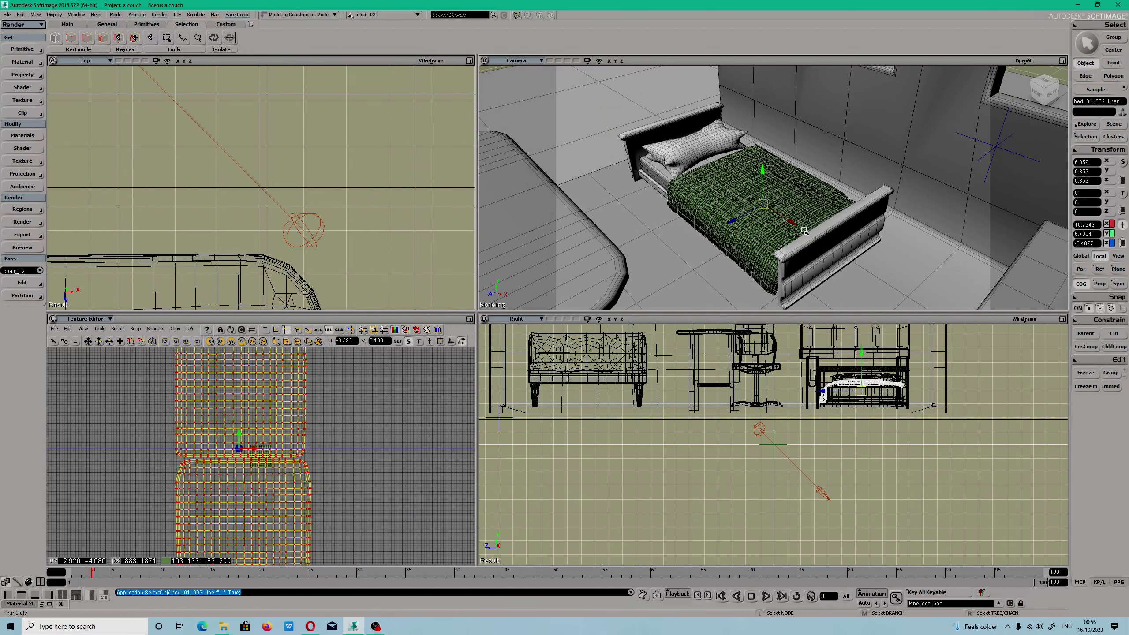
left_click(1117, 141)
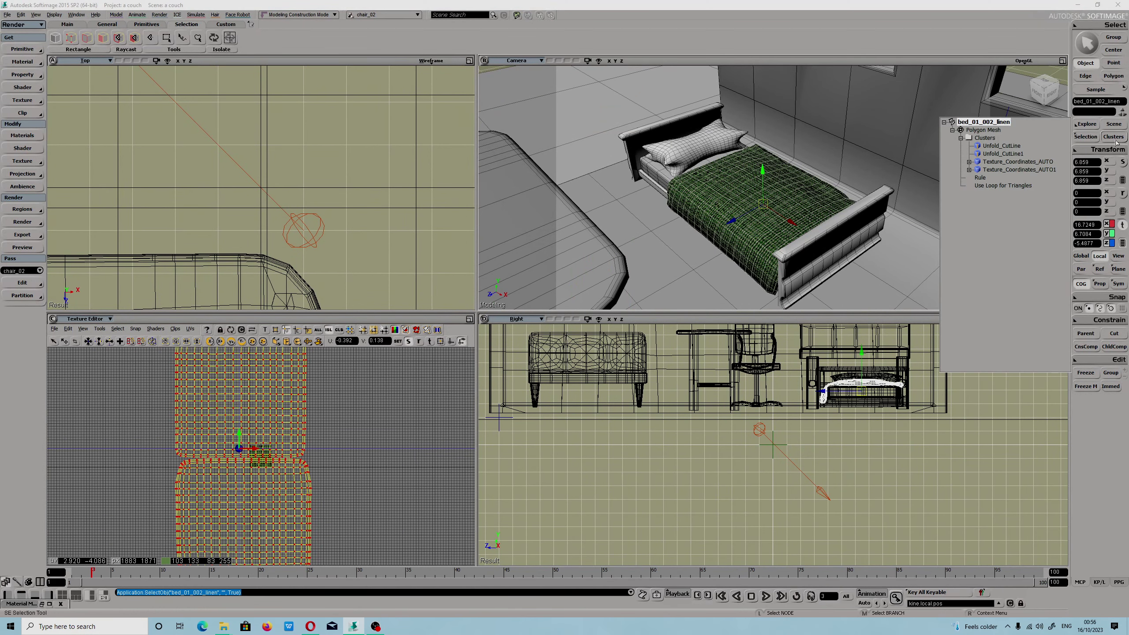
left_click(1004, 170)
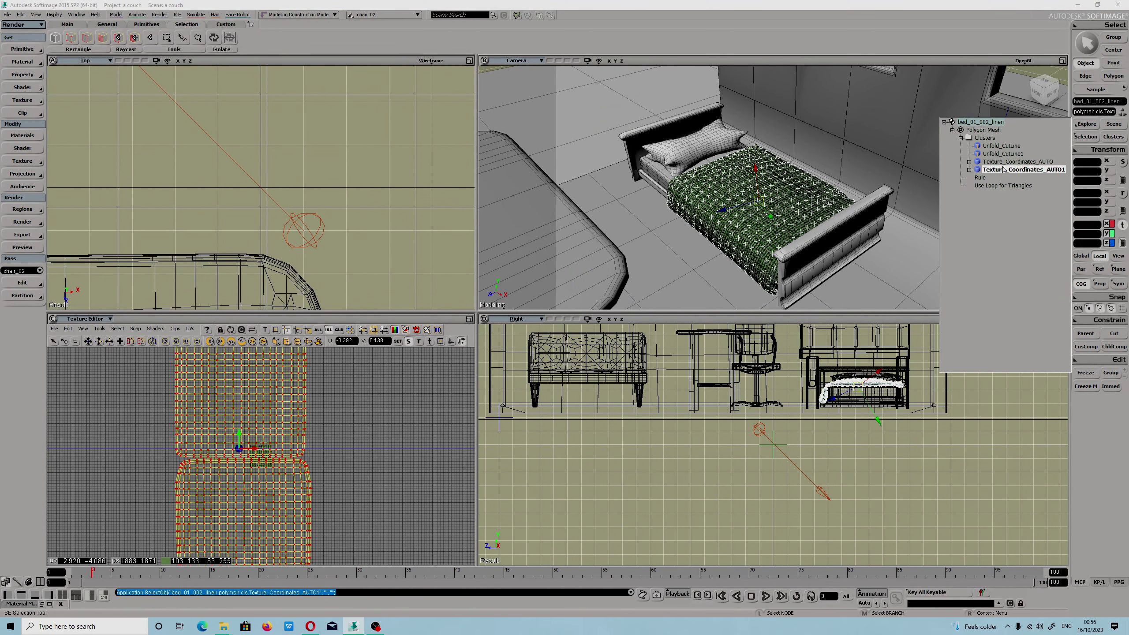
left_click(1005, 162)
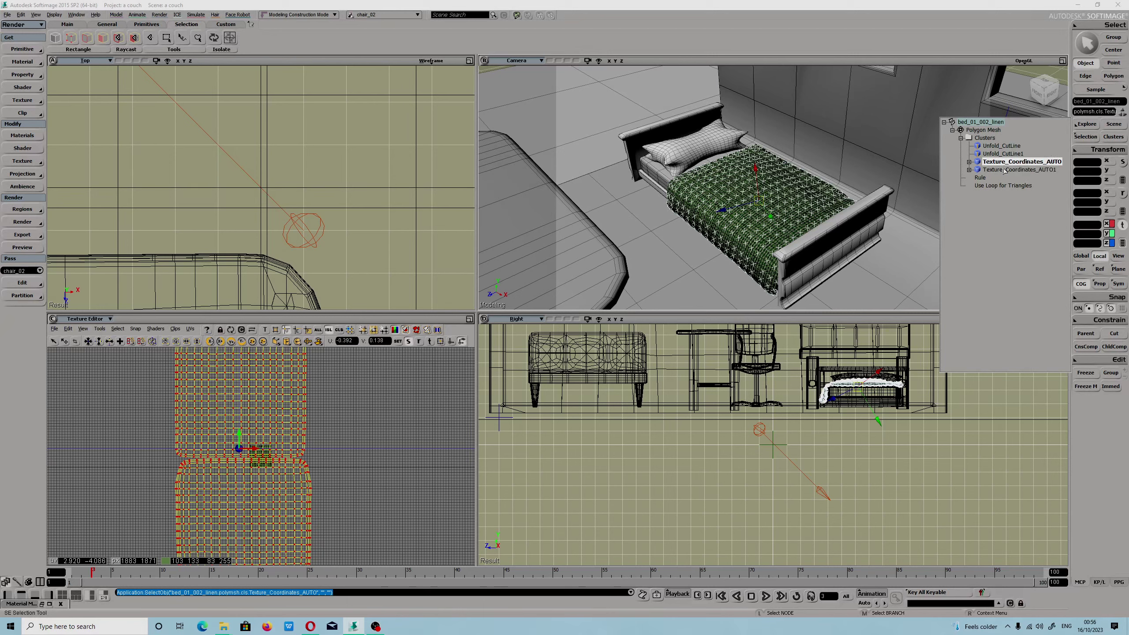
left_click(1005, 171)
scroll(735, 248, "up", 5)
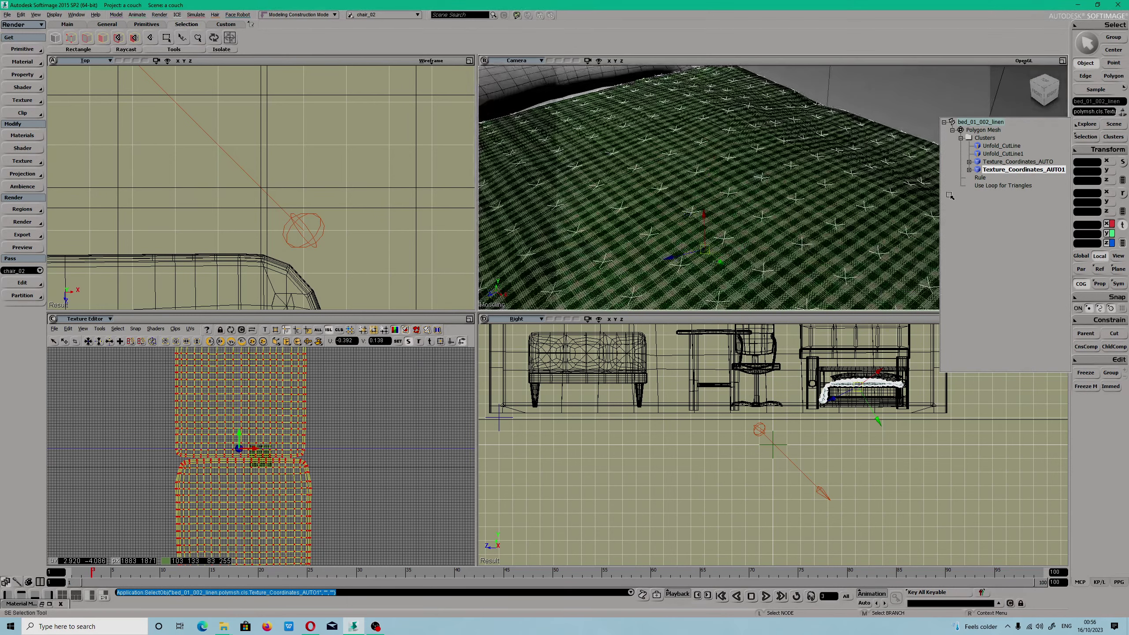
left_click(1006, 162)
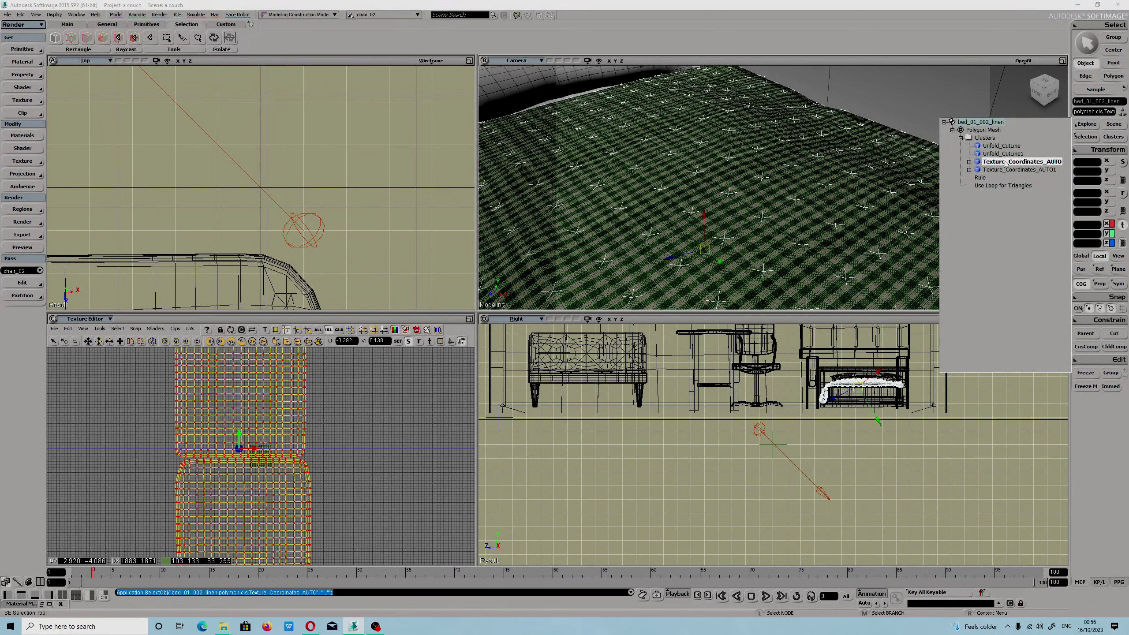
key("Delete")
left_click(1013, 163)
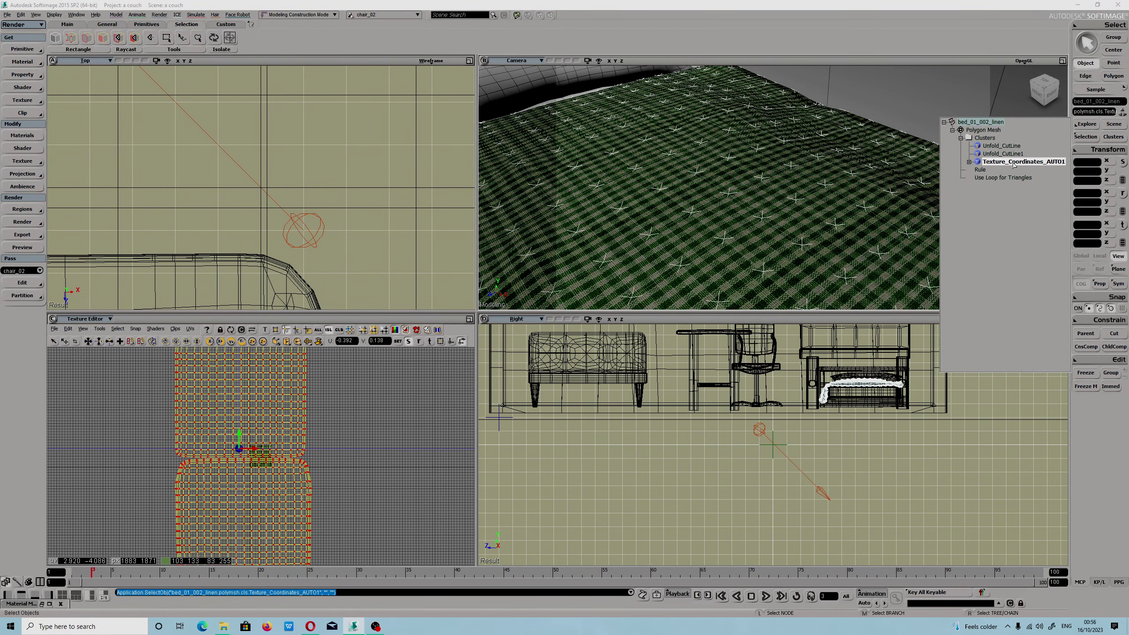
Step: Rename the linen's Texture_Coordinates_AUTO1 cluster as duvet
key("Return")
double_click(167, 119)
type("d")
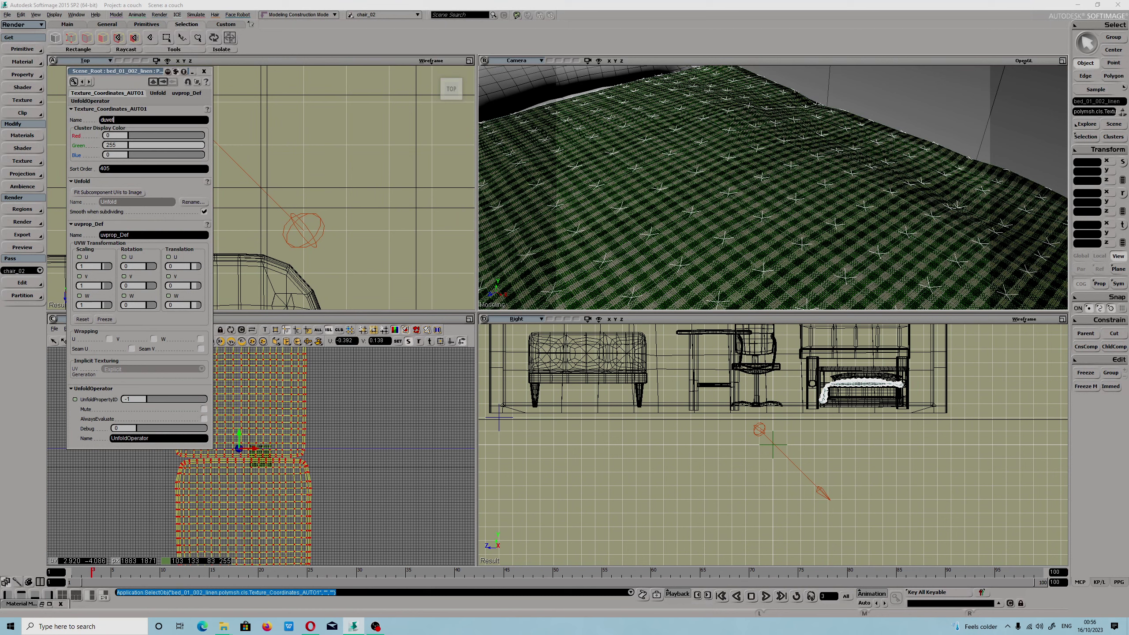
type("uvet")
key("Return")
Step: Turn on U and V wrapping and Seam U for the linen's uvprop_Def texture definition
left_click(109, 331)
left_click(132, 340)
left_click(154, 330)
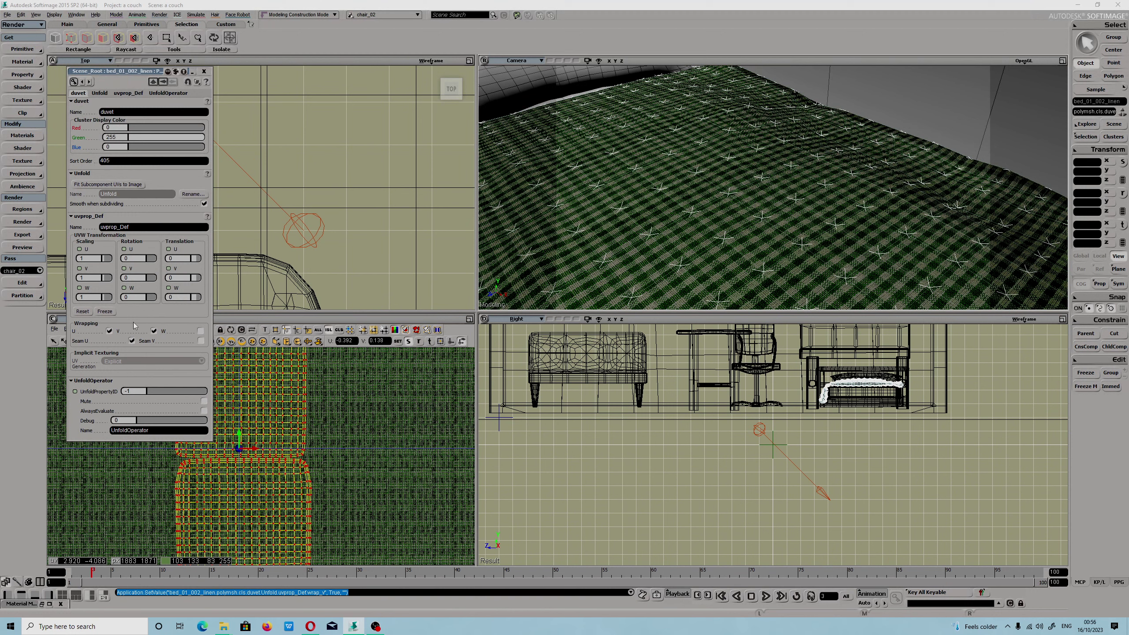
Step: Copy the cluster's name and use it to rename the uvprop_Def texture definition as duvet
double_click(124, 115)
key("ctrl+c")
right_click(125, 115)
left_click(146, 141)
double_click(131, 227)
right_click(132, 227)
left_click(153, 263)
Step: Rename the Unfold UV property as duvet with the copied name, and close the cluster's properties
left_click(192, 194)
double_click(526, 245)
right_click(526, 245)
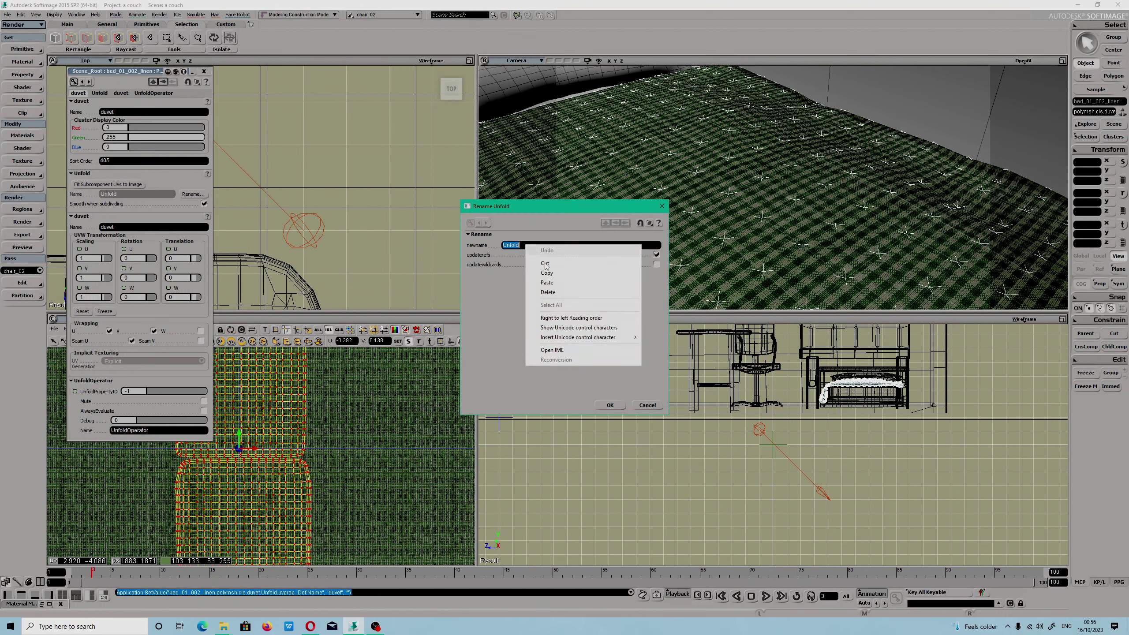
left_click(578, 283)
left_click(610, 405)
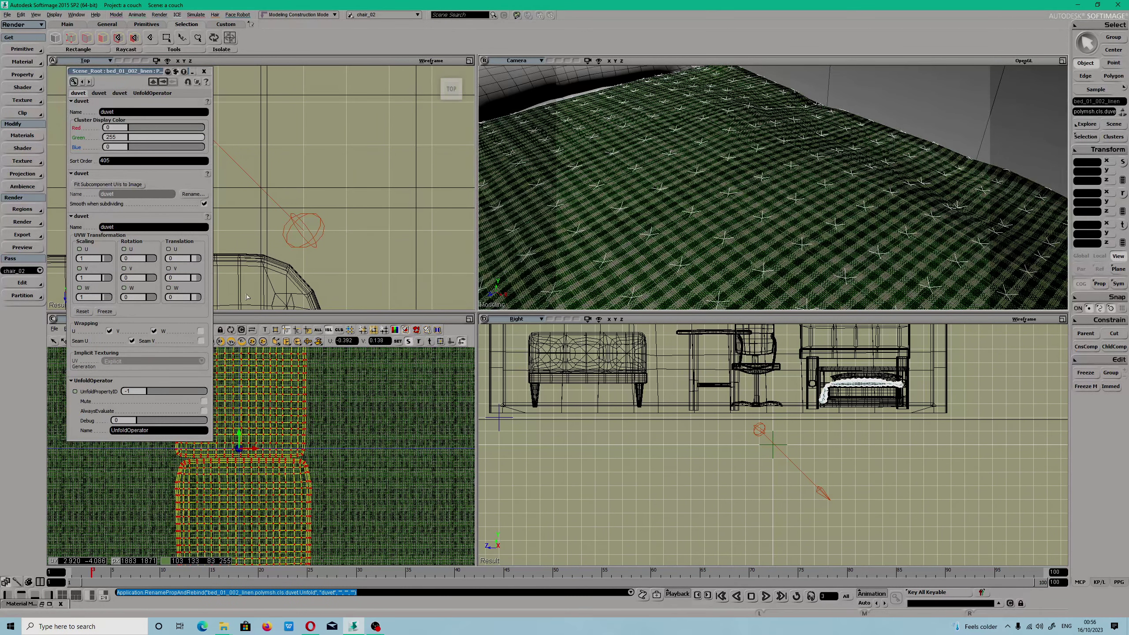
left_click(204, 71)
Step: Enlarge the Camera view, frame the bed at an angle, and select the bed_01_002_linen object for moving
left_click(1062, 61)
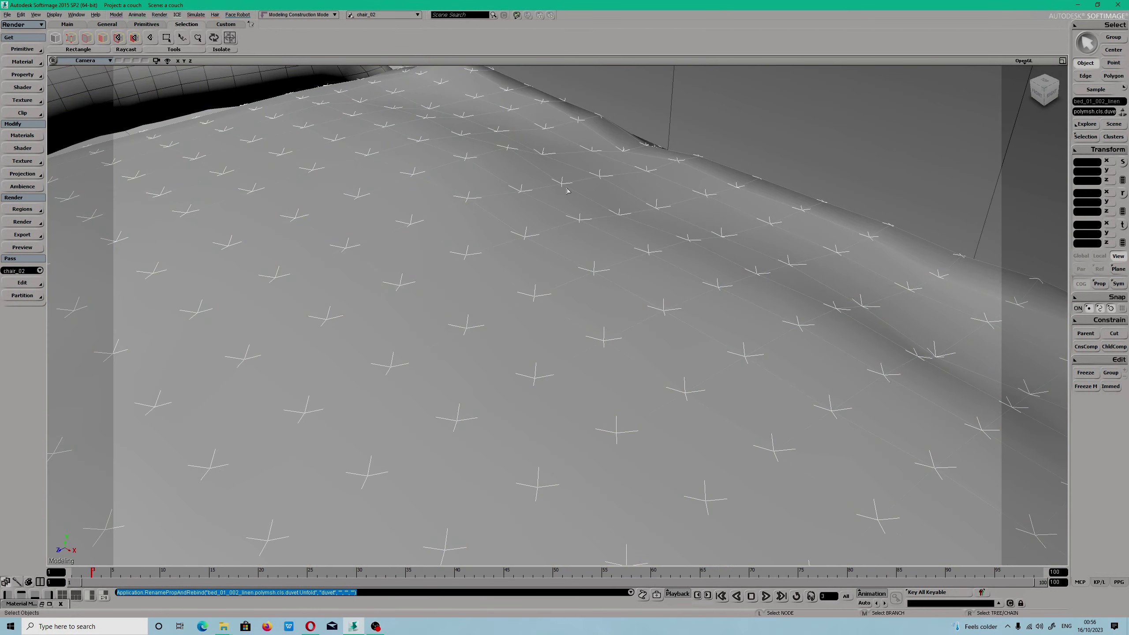
key("f")
left_click(372, 148)
key("v")
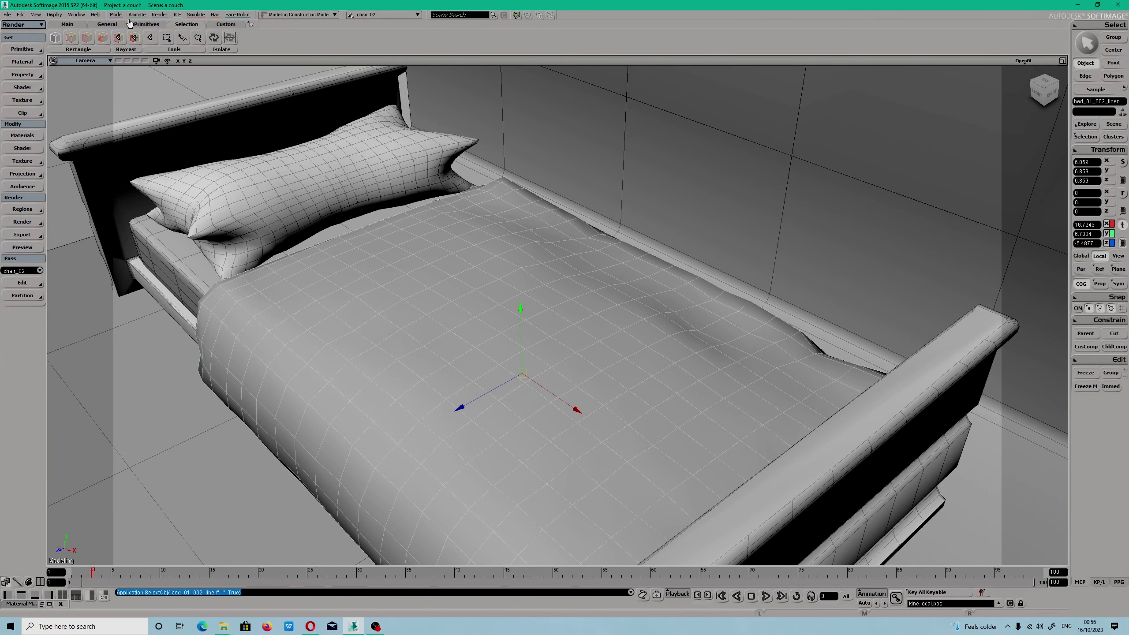
Step: Open the Material Manager with the bed material's render tree in view, and bring up the Cycles shader types available for a new material
left_click(160, 14)
left_click(170, 92)
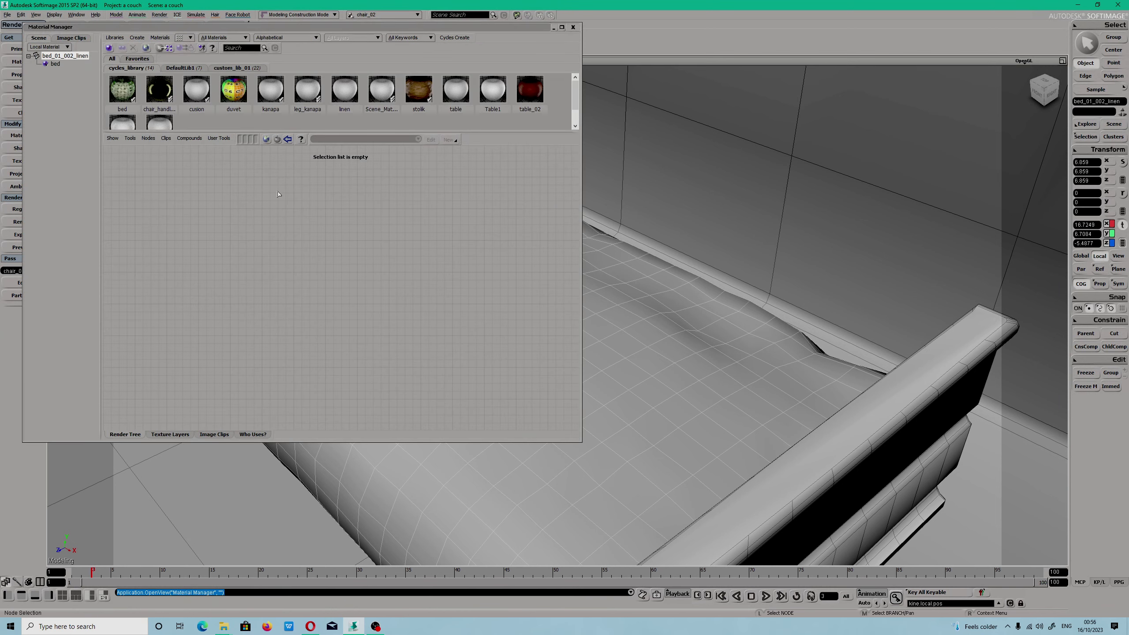
mouse_move(306, 235)
middle_mouse_down()
mouse_move(291, 244)
mouse_move(309, 245)
middle_mouse_up()
scroll(290, 244, "down", 3)
scroll(309, 244, "up", 3)
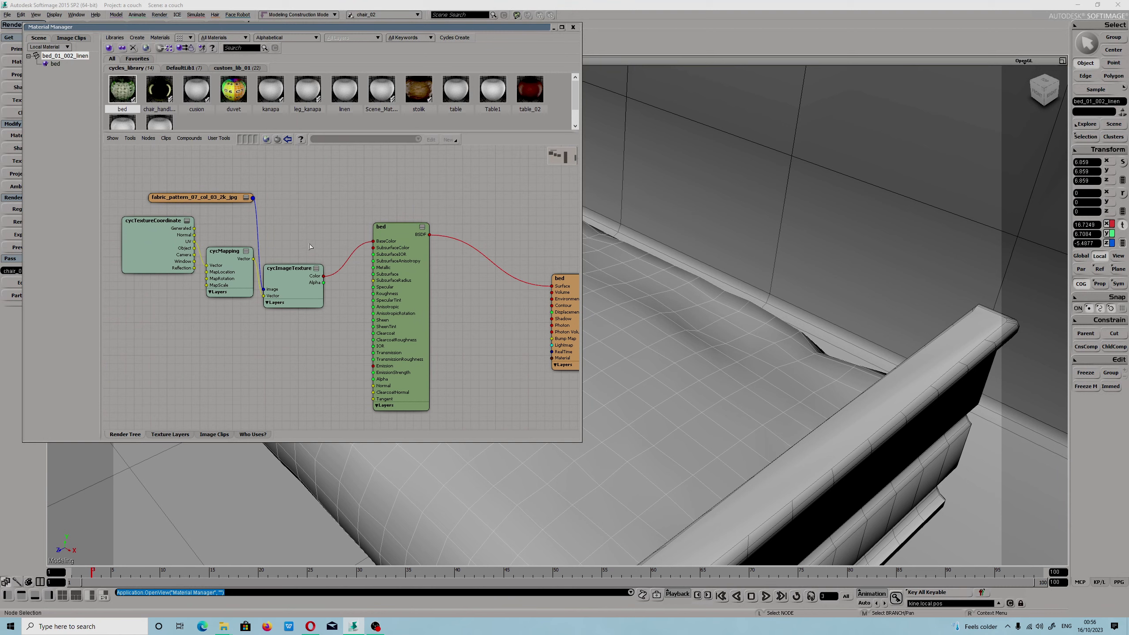
scroll(310, 247, "down", 2)
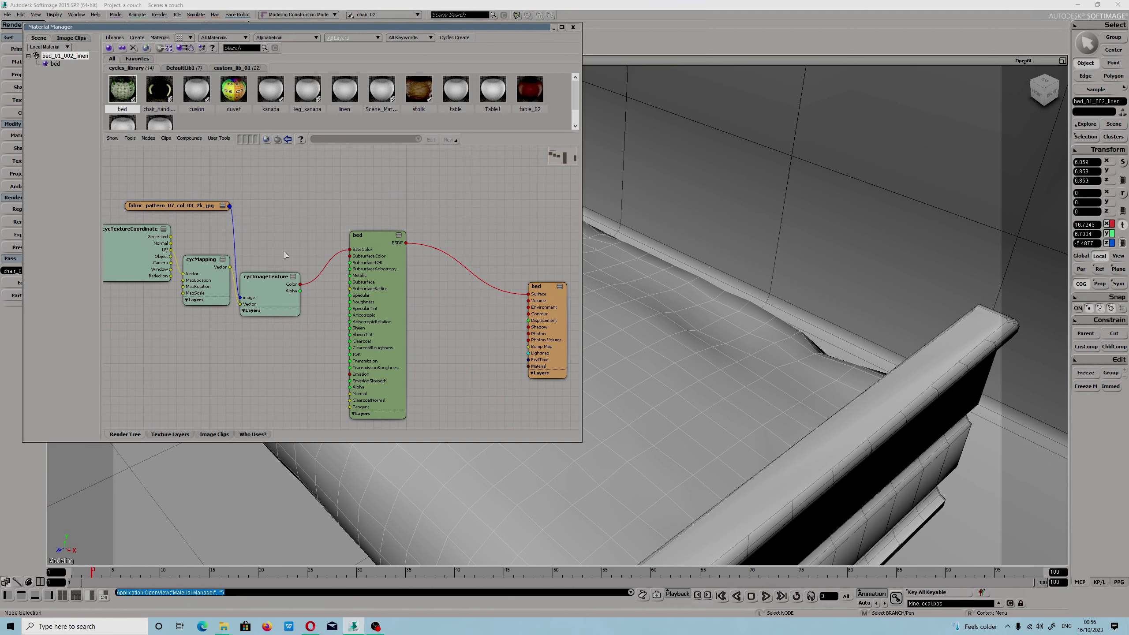
left_click(450, 39)
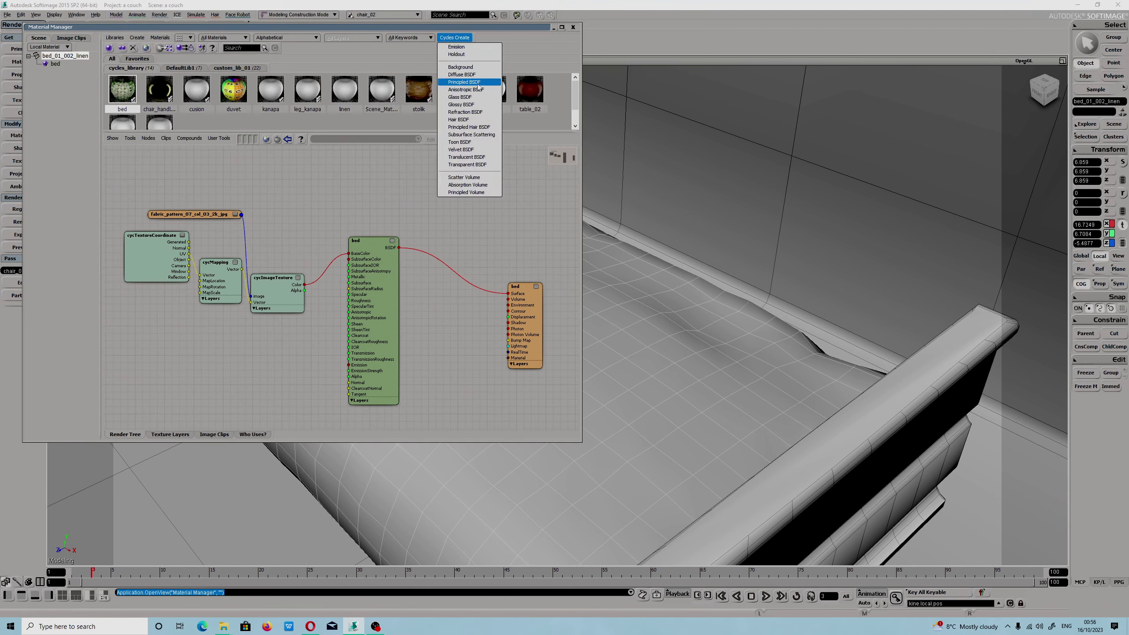